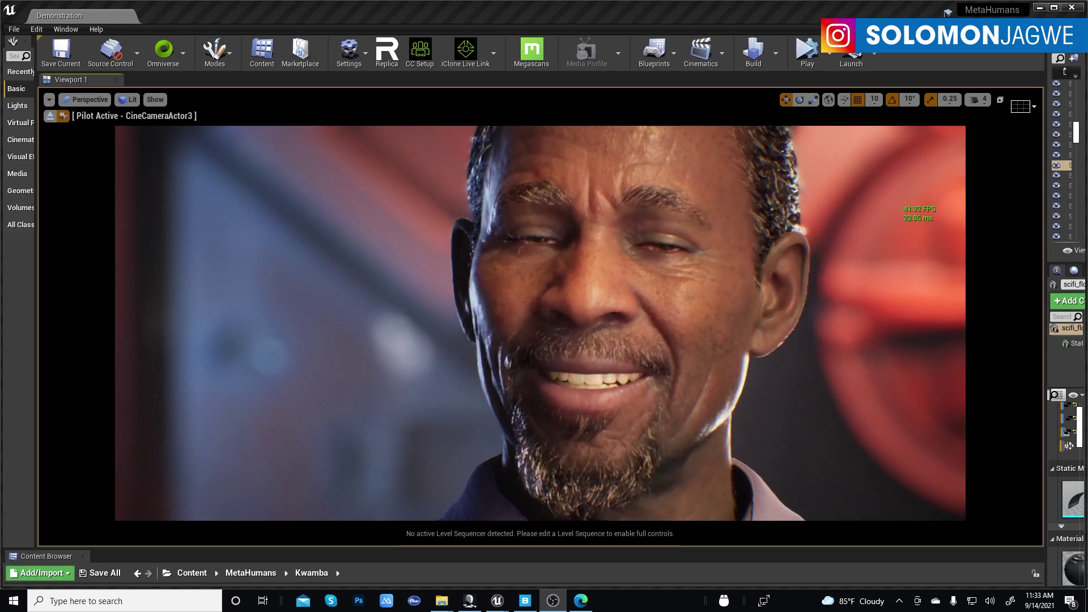
Switch to Quixel Bridge, look through the My MetaHumans collection, and return to the Unreal Editor
left_click(526, 602)
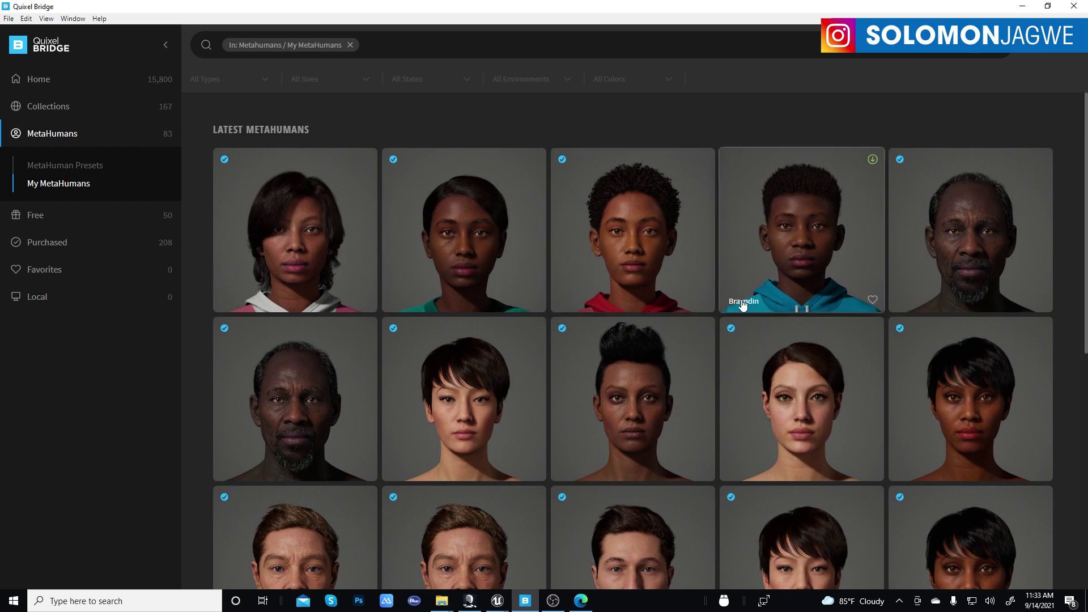
scroll(719, 288, "down", 5)
scroll(722, 293, "up", 6)
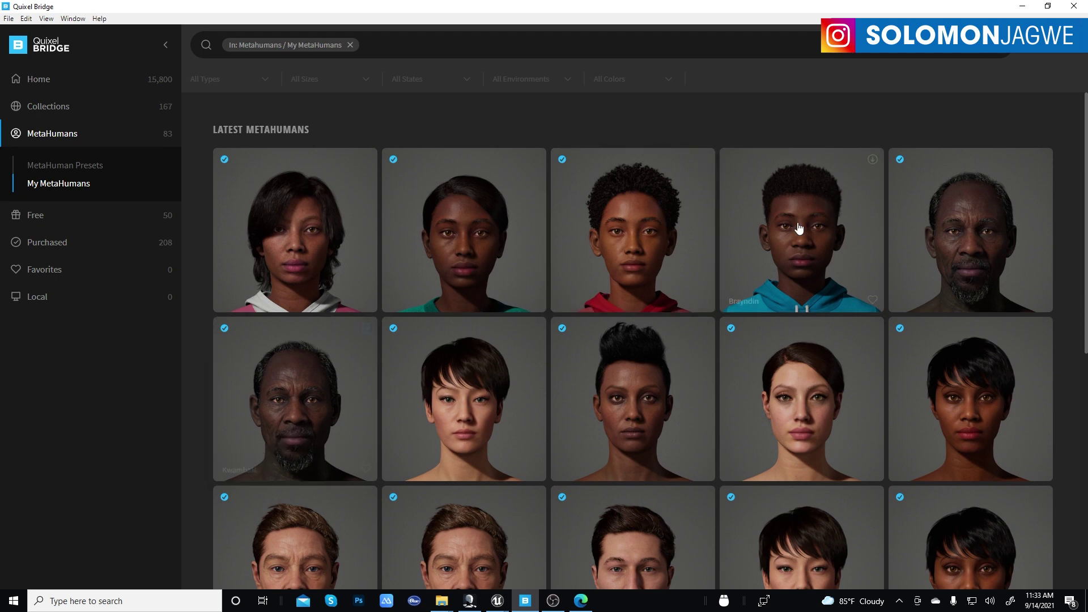
scroll(794, 352, "down", 3)
scroll(793, 348, "down", 3)
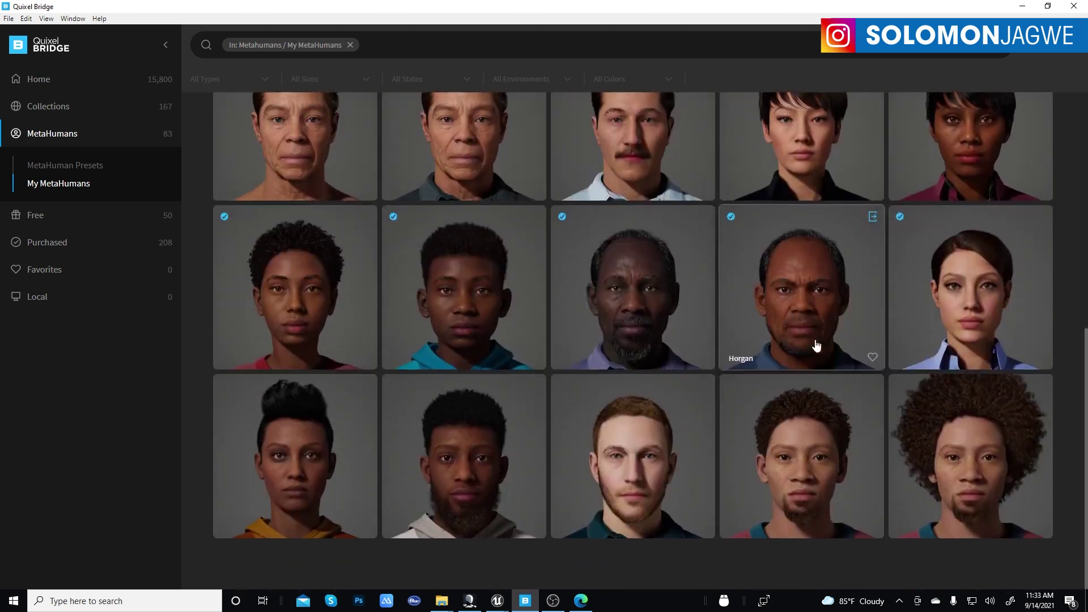
scroll(620, 286, "up", 6)
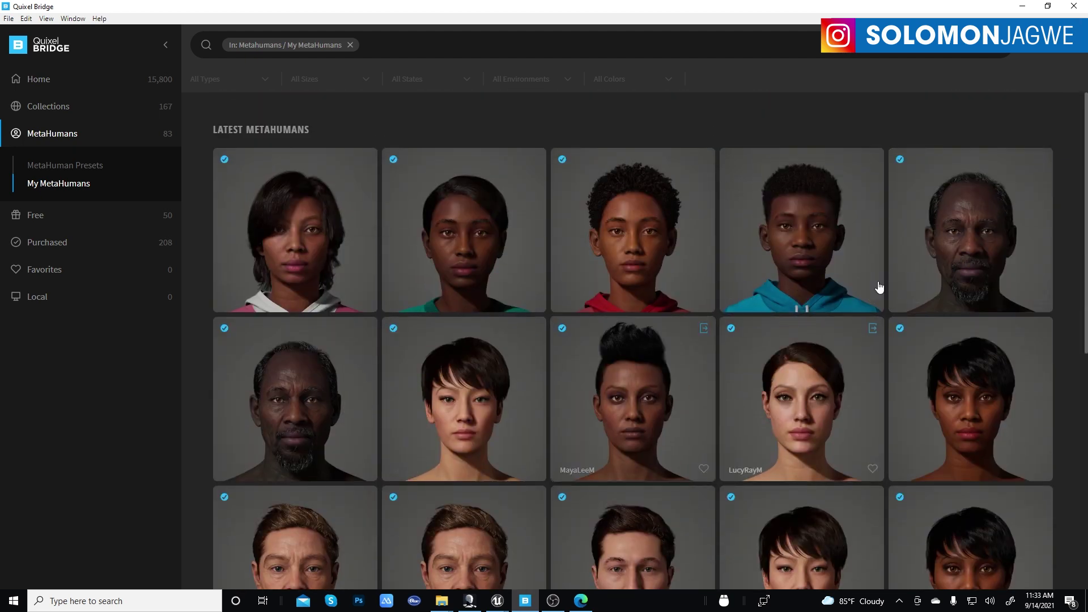
left_click(1022, 6)
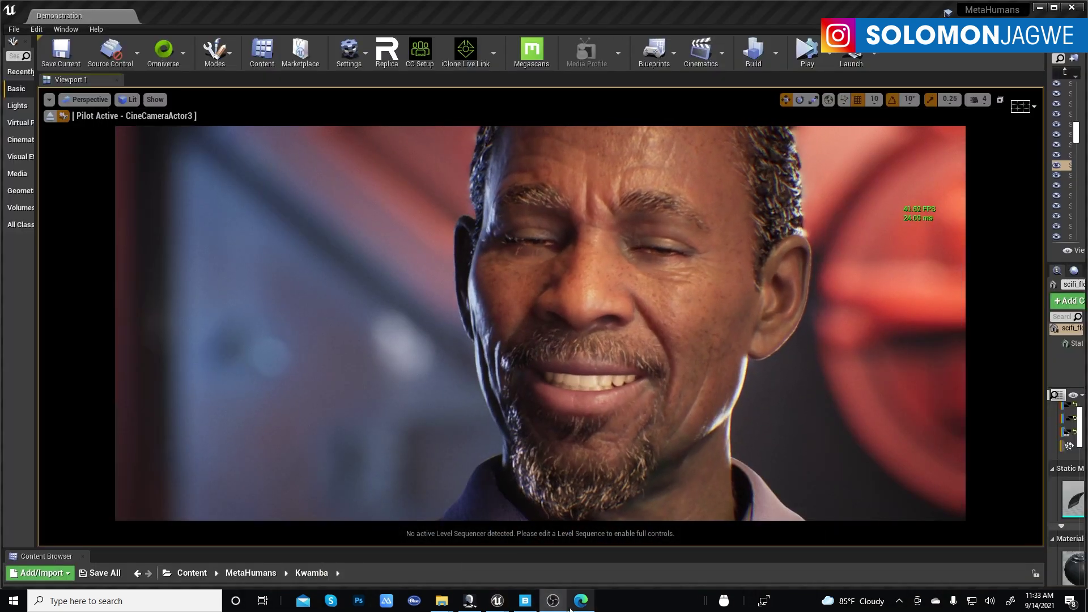
Bring up the Axis Studio window, and view the YouTube channel's home and store pages in Microsoft Edge
left_click(475, 605)
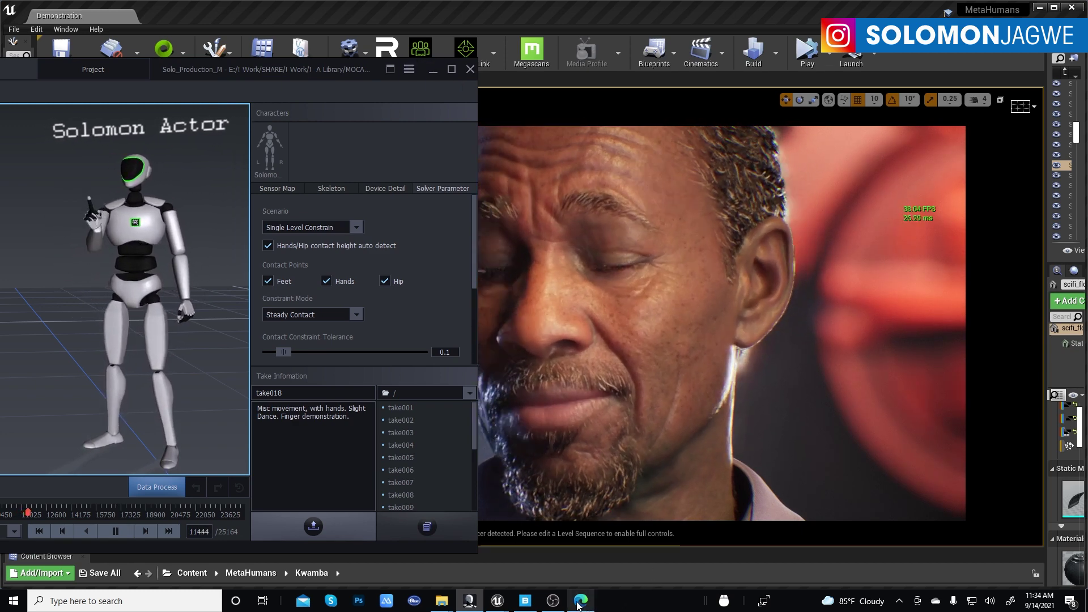
mouse_move(579, 604)
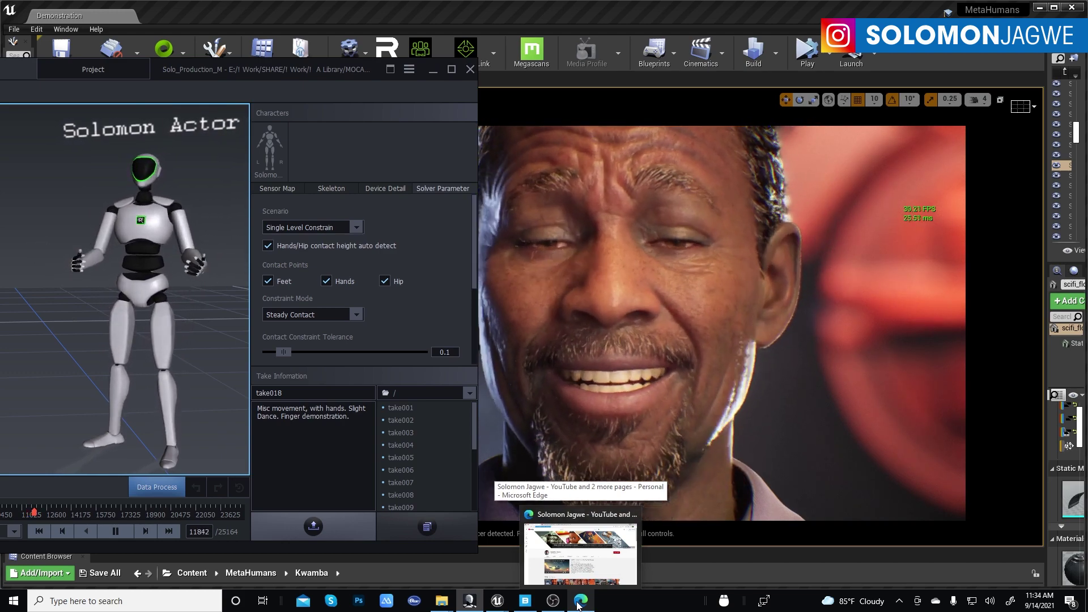
left_click(580, 603)
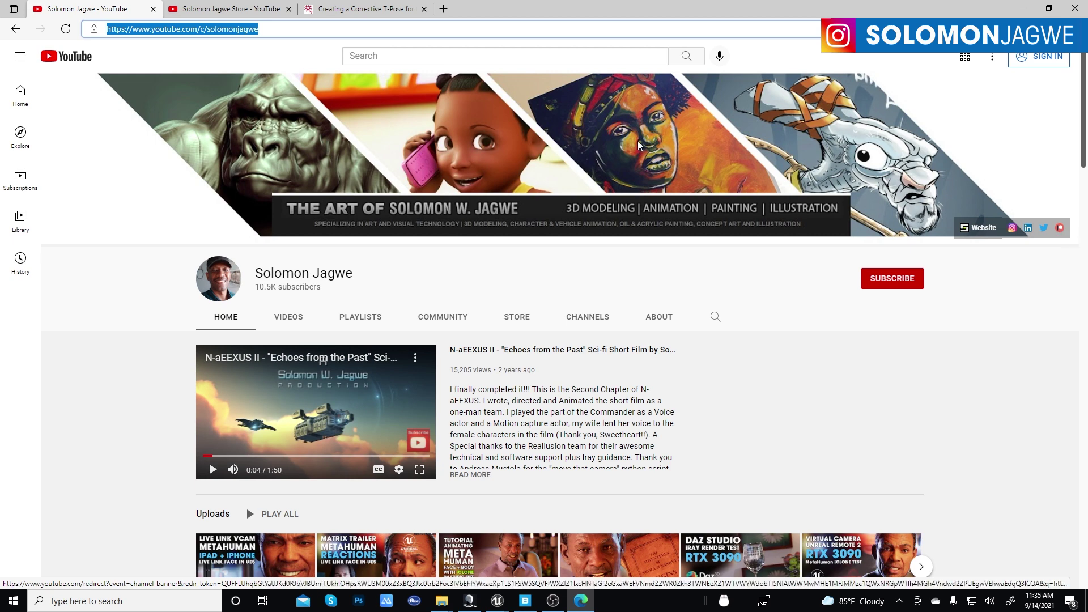
left_click(259, 10)
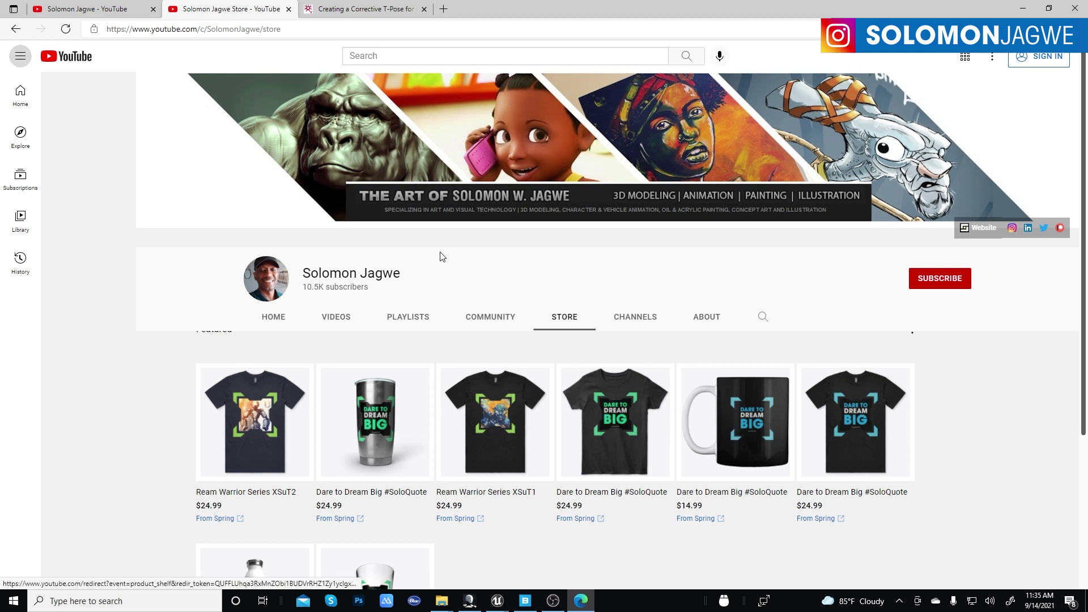
left_click(1023, 9)
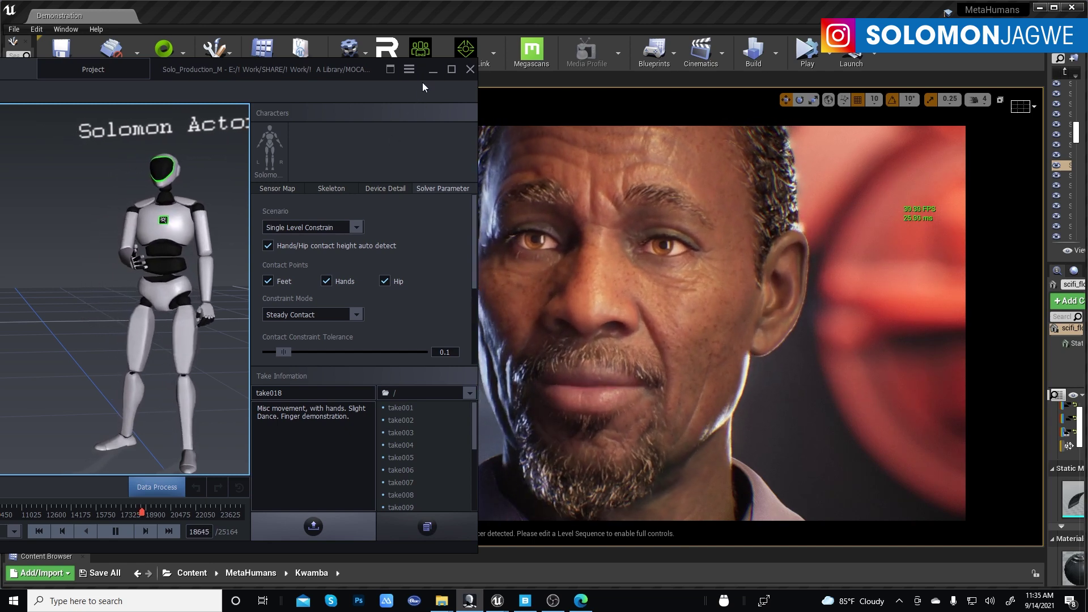
Set the BVH - Edit skeleton to Unreal Engine in Axis Studio's BVH Broadcasting settings and apply it
left_click(409, 69)
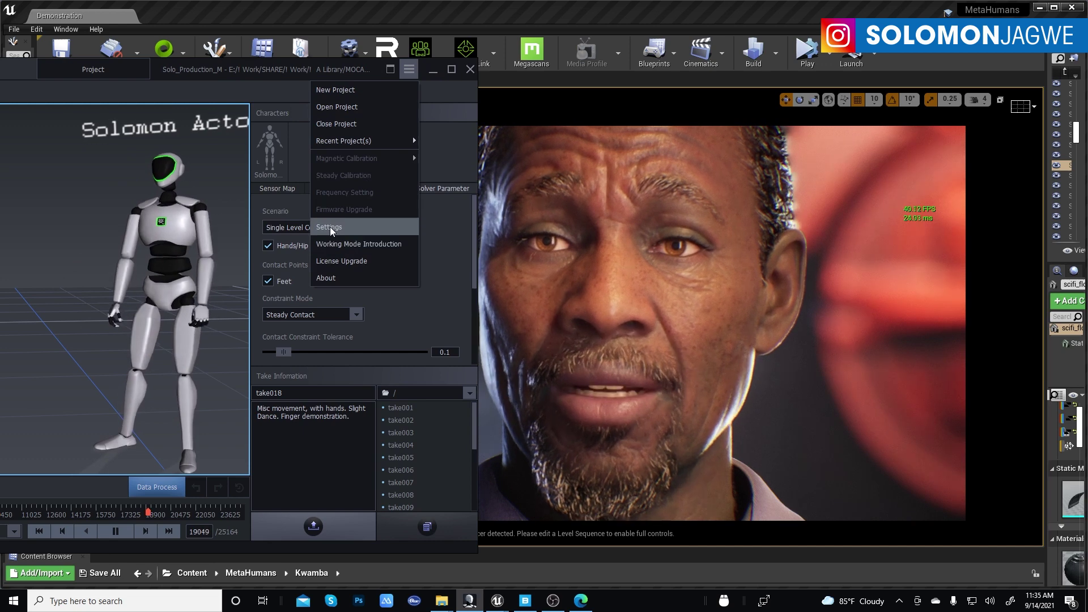
left_click(330, 226)
left_click_drag(323, 121, 474, 123)
left_click(216, 178)
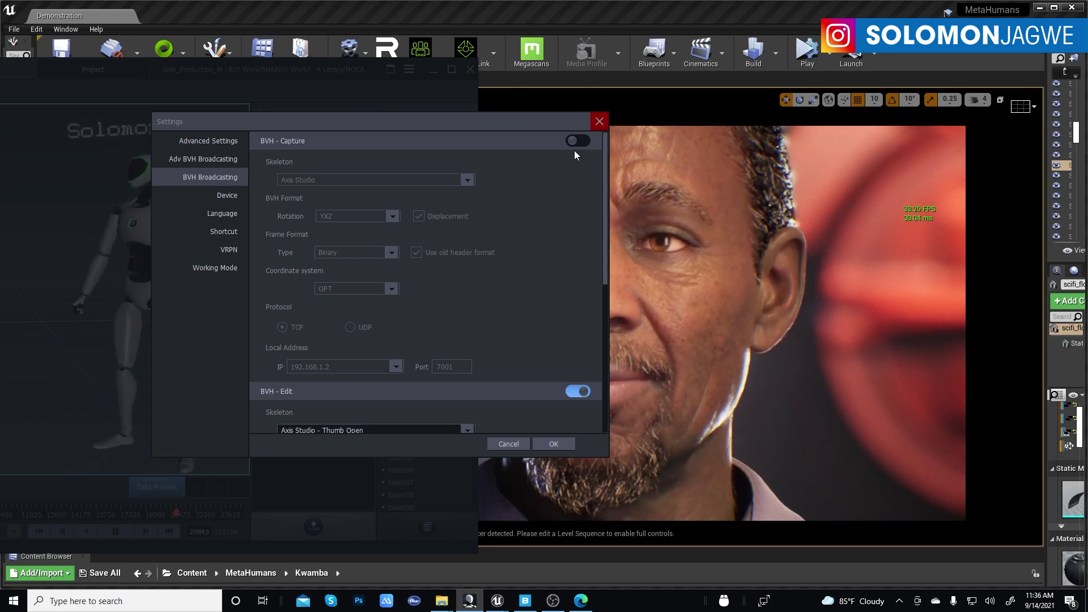
scroll(607, 253, "down", 1)
left_click_drag(606, 253, 604, 290)
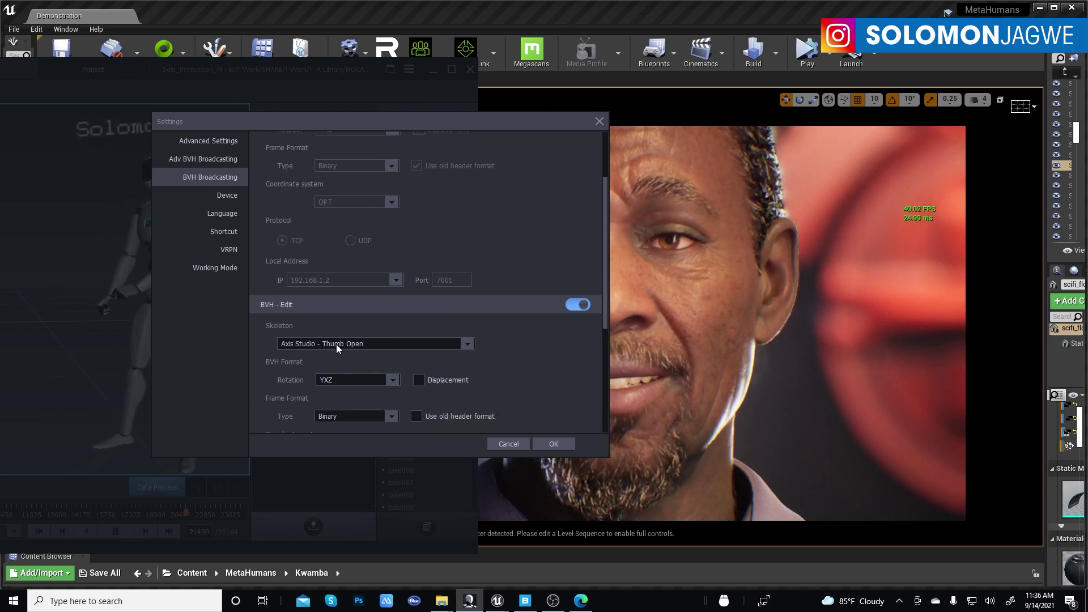
left_click(468, 345)
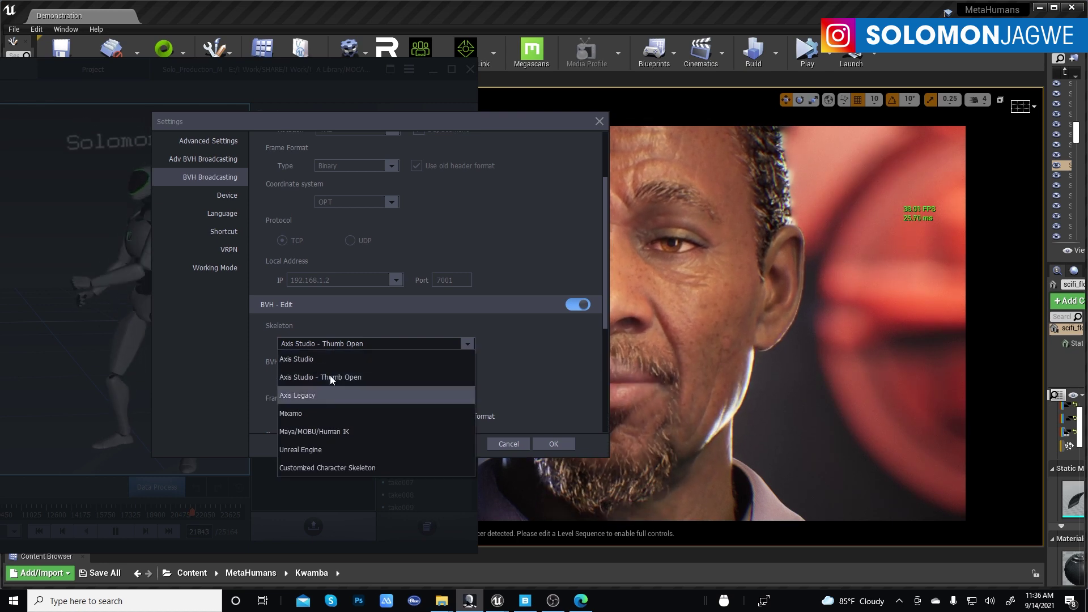
left_click(310, 451)
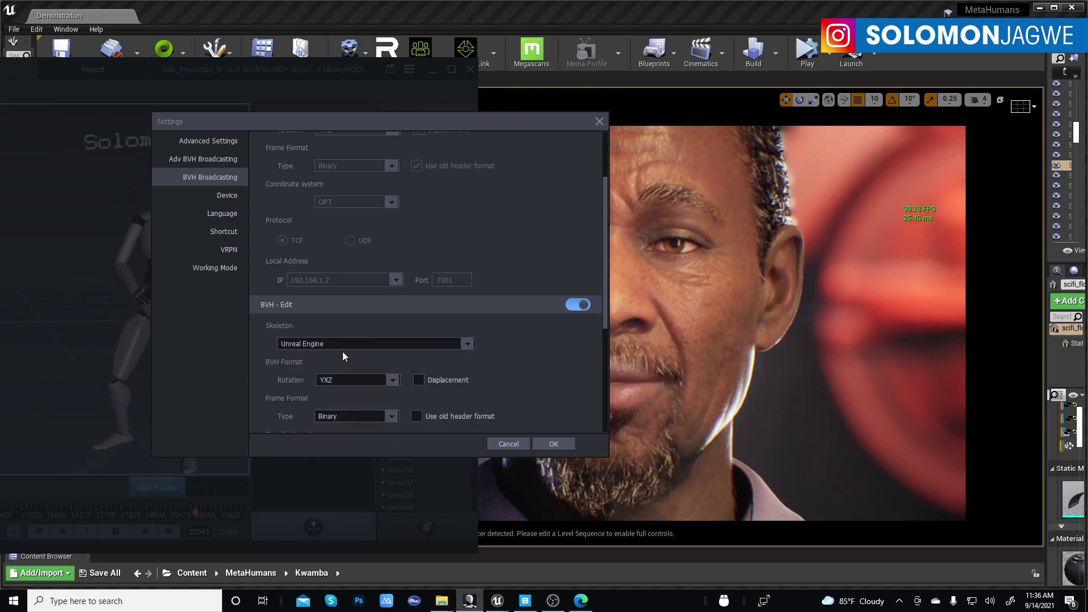
left_click(562, 443)
Select the Kwamba character in the Unreal viewport and inspect its Body, Face and Live Link face subject settings
left_click(562, 442)
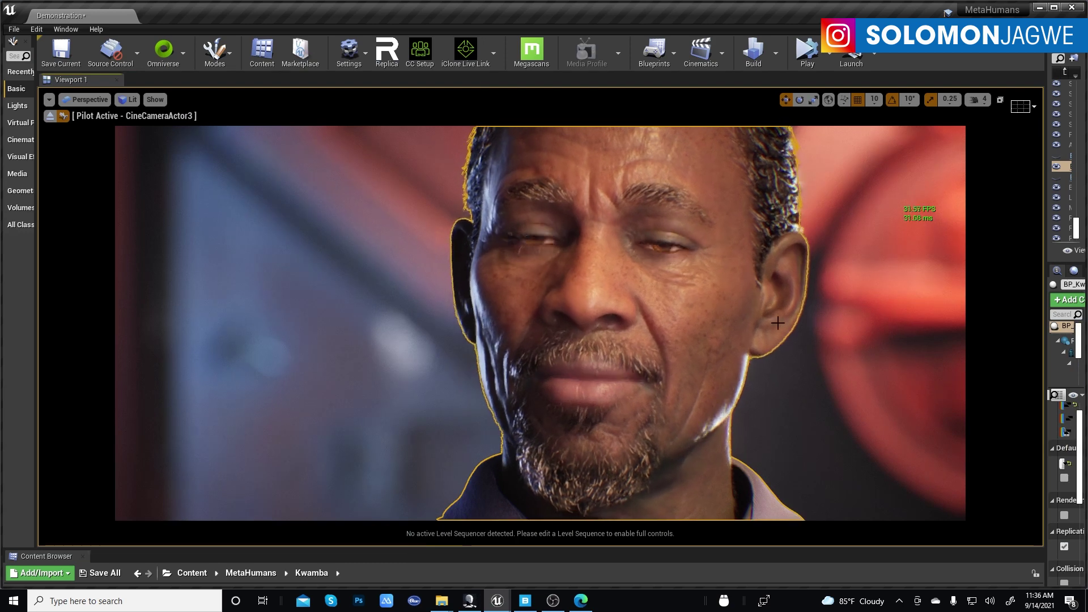
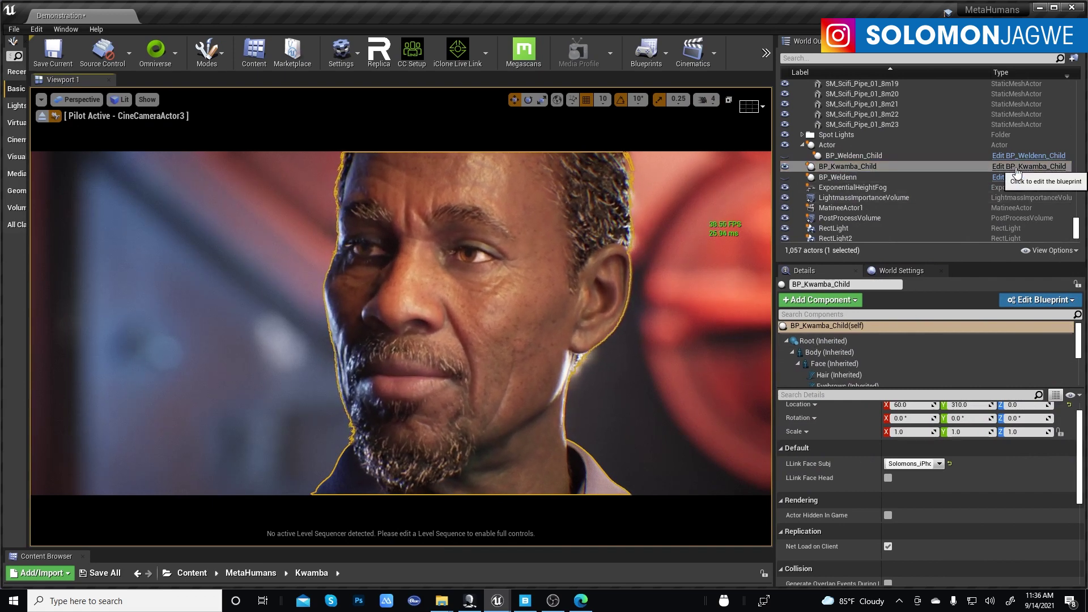
left_click(830, 353)
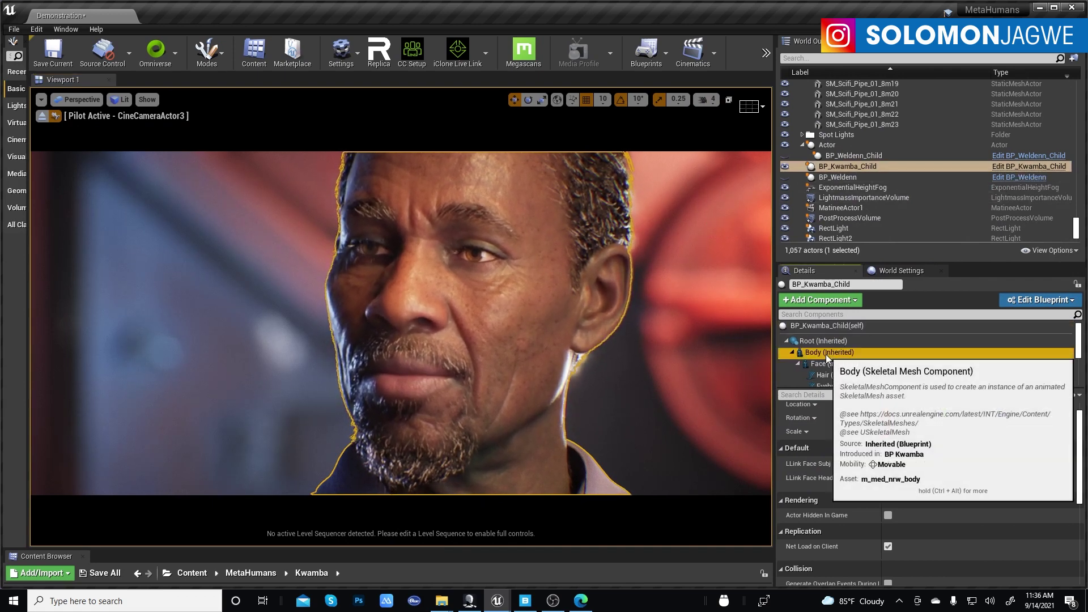
left_click(832, 364)
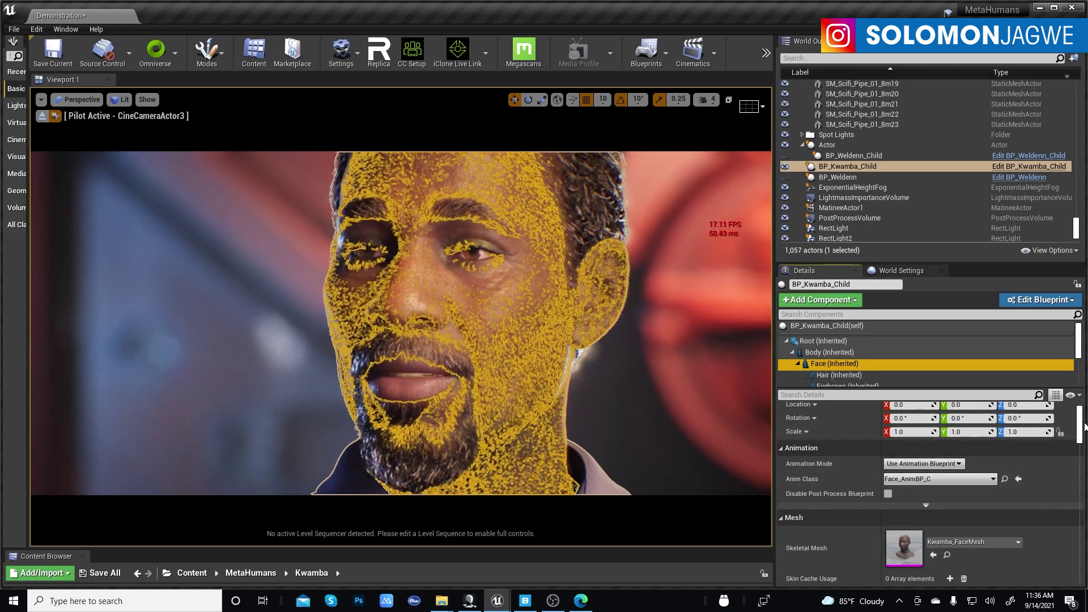
scroll(1080, 442, "down", 2)
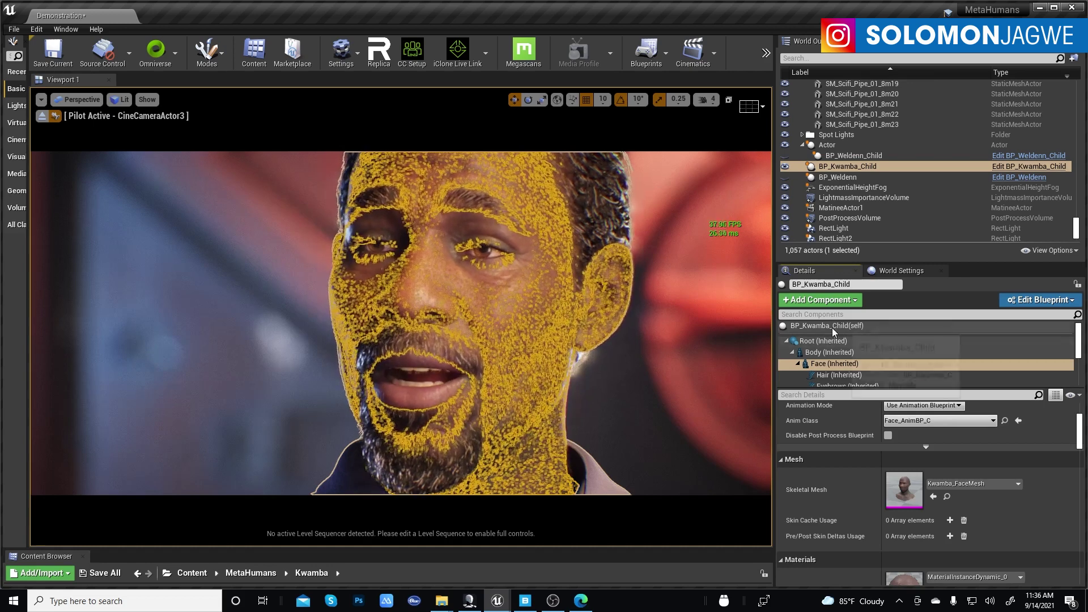
left_click(832, 327)
scroll(986, 448, "up", 3)
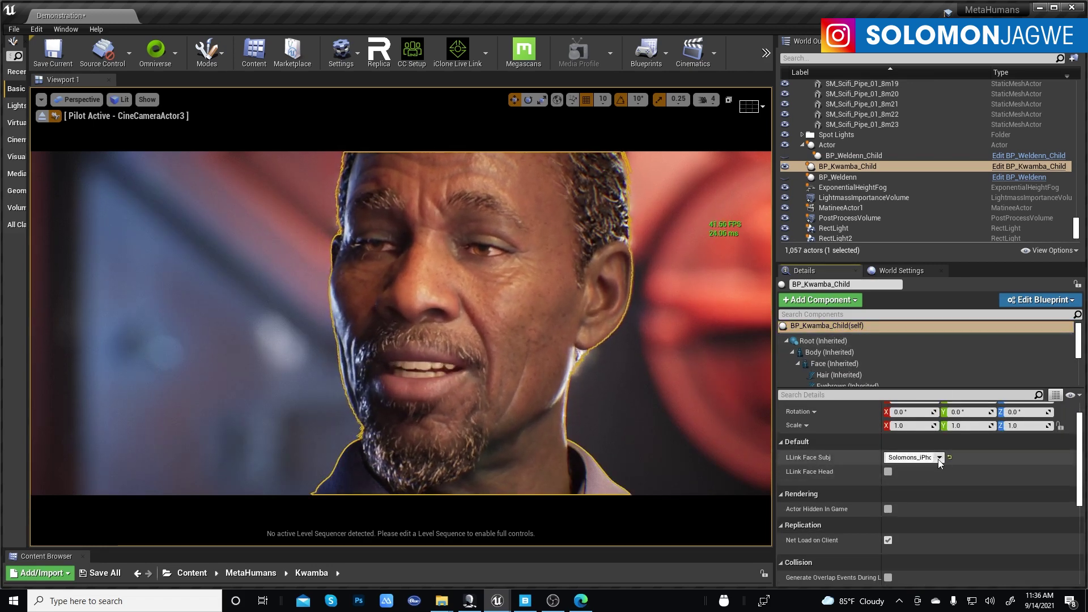
Bring up the already open Live Link window and place it beside the character's face in the viewport
left_click(71, 29)
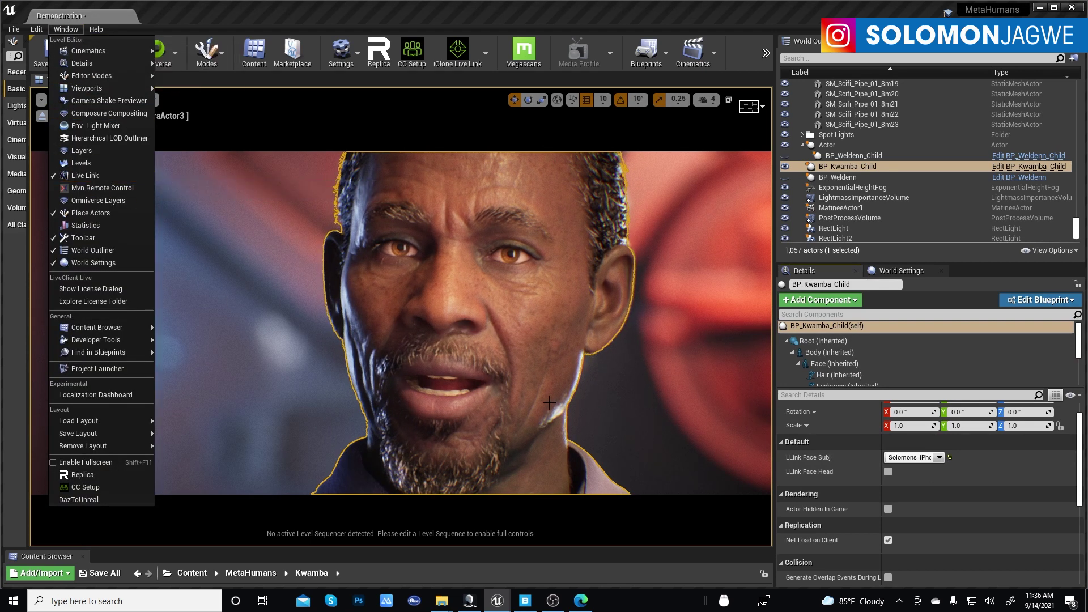
left_click(501, 604)
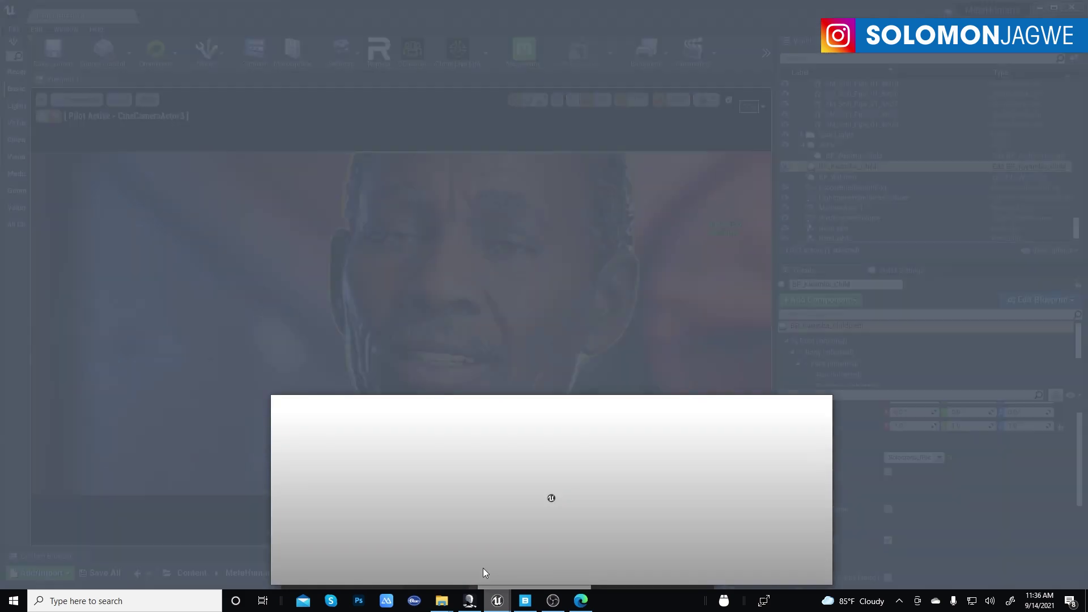
left_click(483, 568)
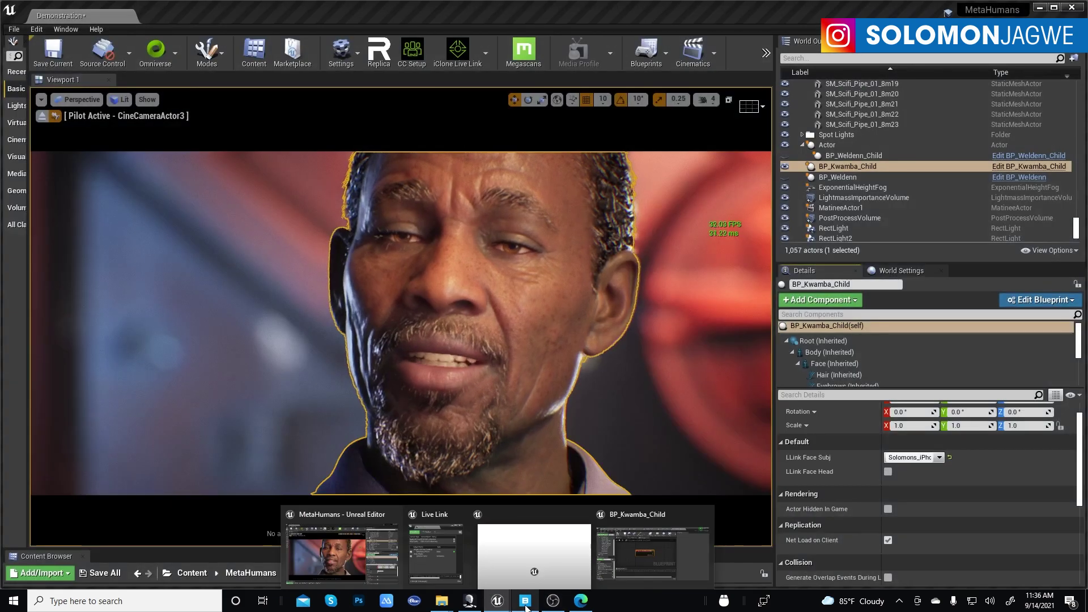
left_click(428, 516)
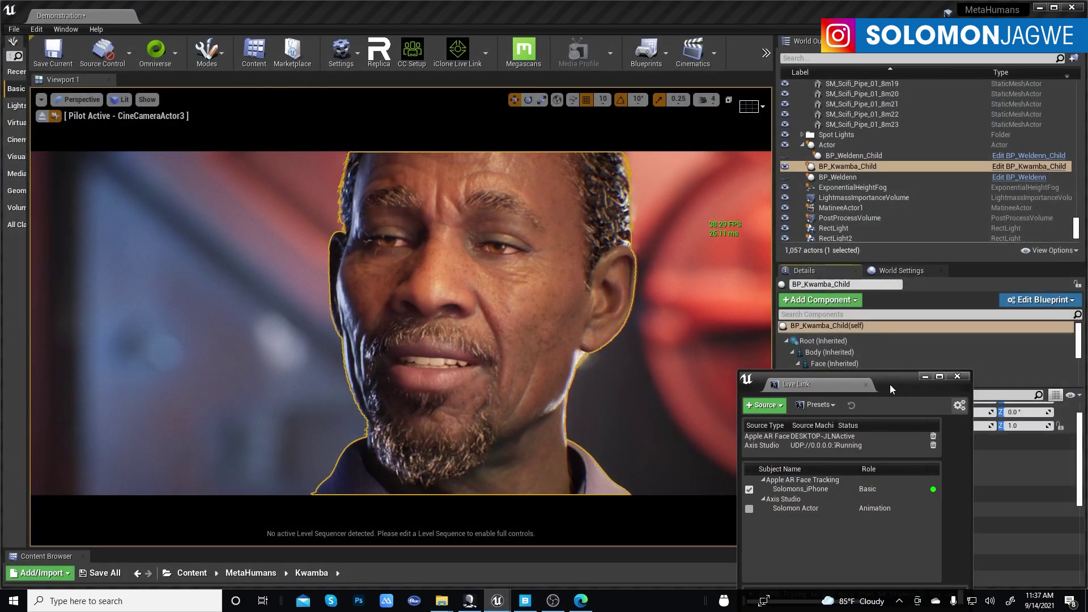
left_click_drag(890, 384, 215, 197)
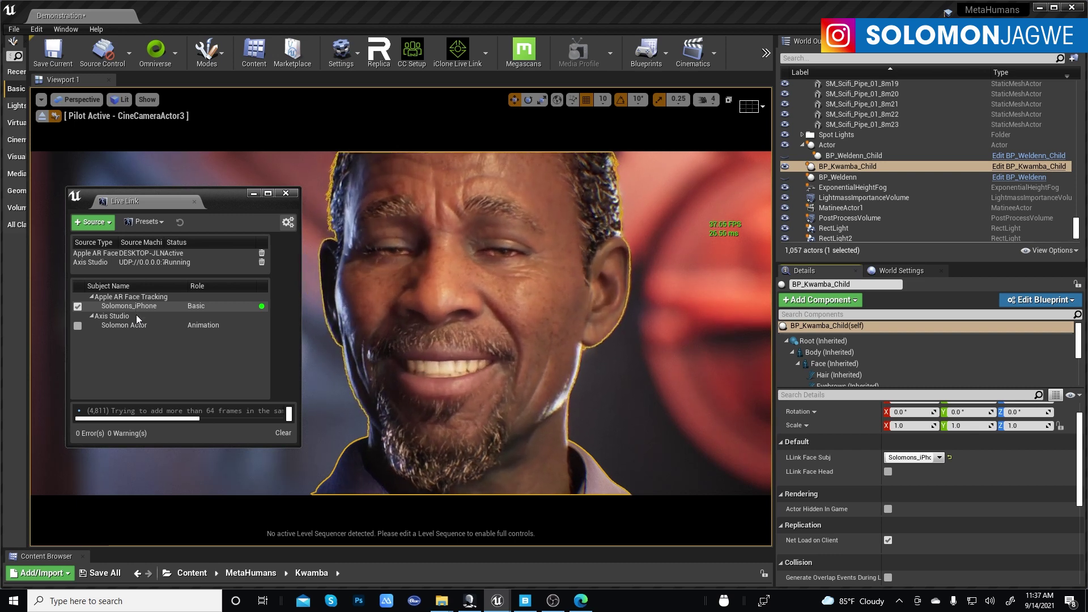
Enable the actor subject under the Axis Studio source in Live Link
left_click(138, 327)
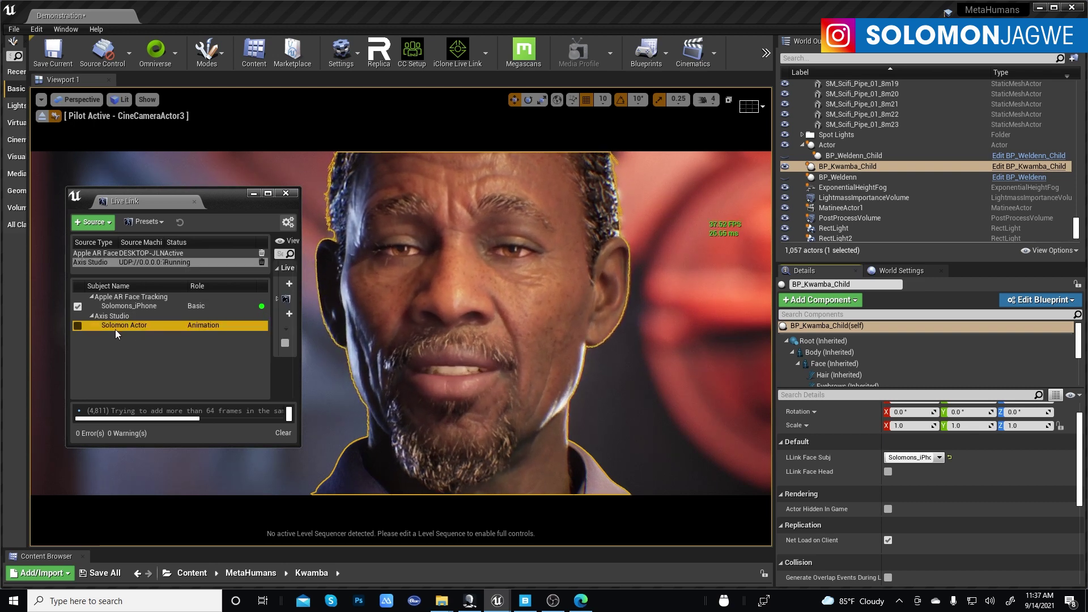
left_click(469, 602)
left_click(469, 602)
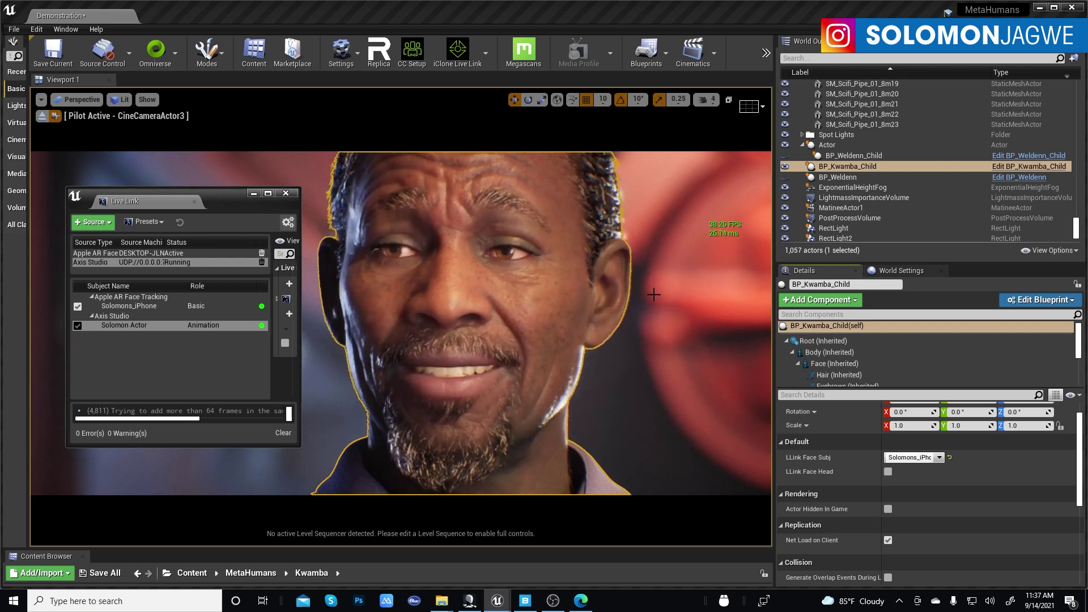
Set the Body component of BP_Kwamba_Child to Use Animation Blueprint with Anim Class metahuman_base_skel_AnimBlueprint
left_click(848, 167)
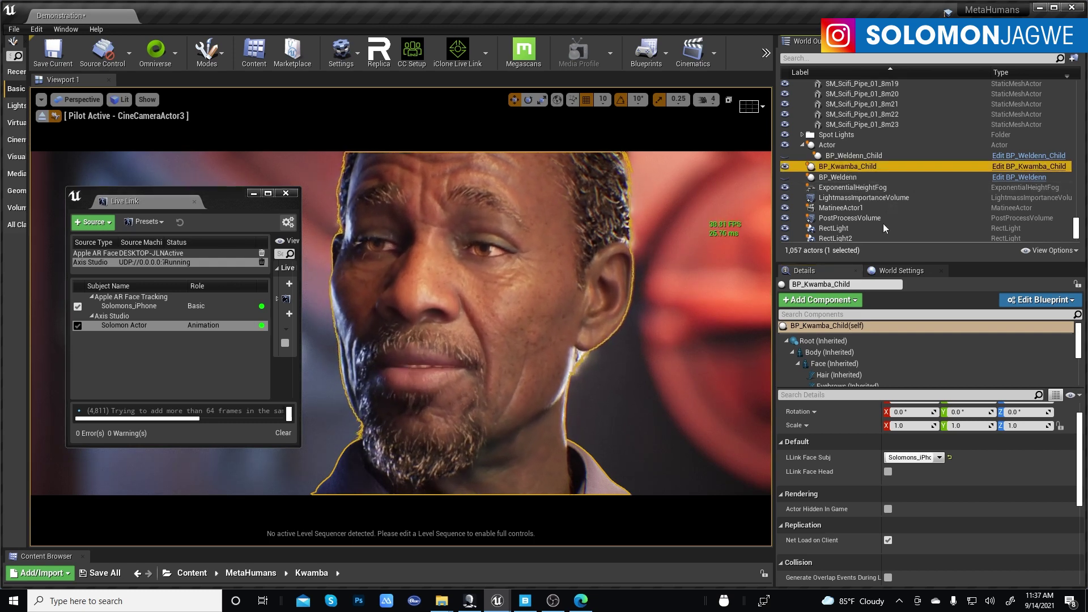
left_click(830, 352)
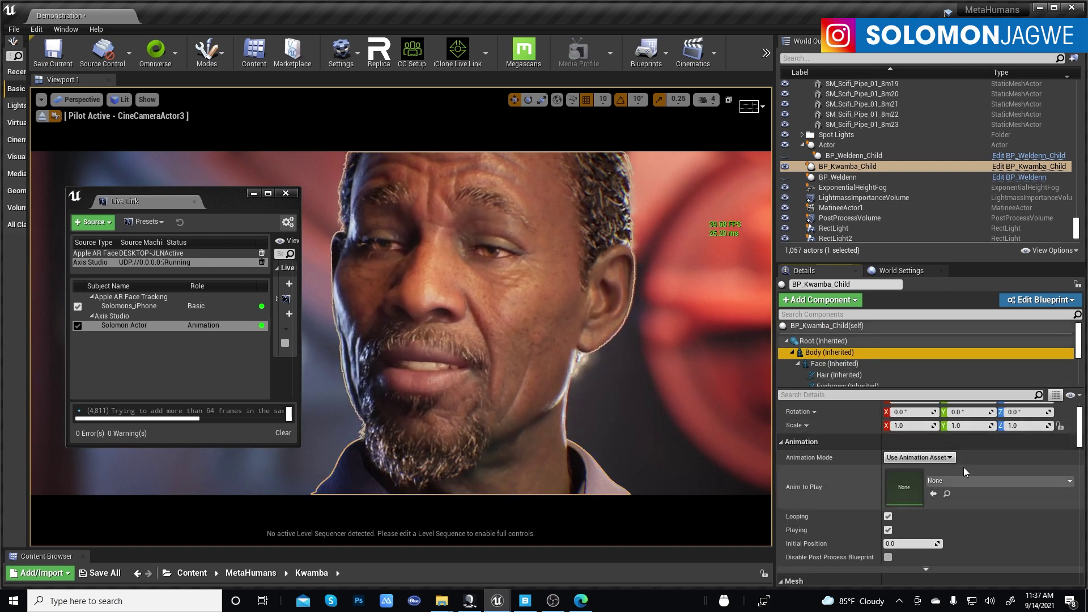
left_click(950, 458)
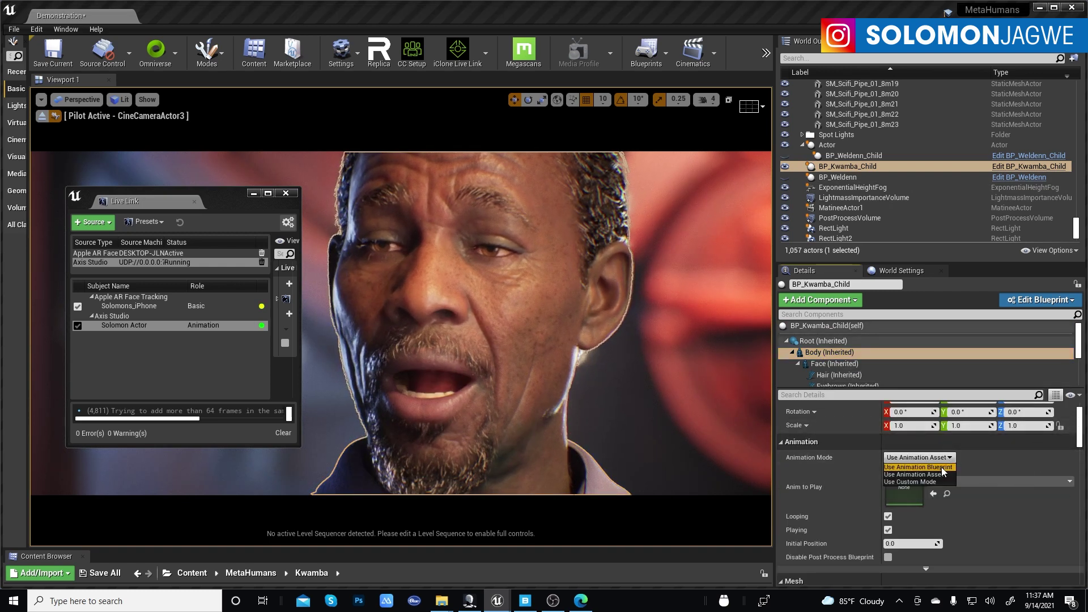
left_click(943, 467)
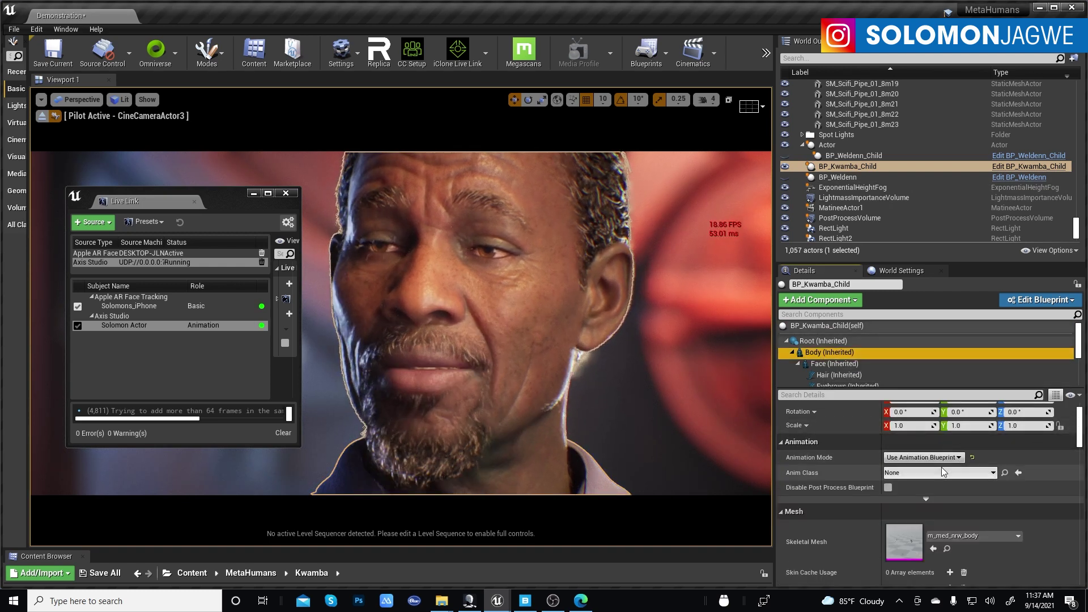
left_click(993, 473)
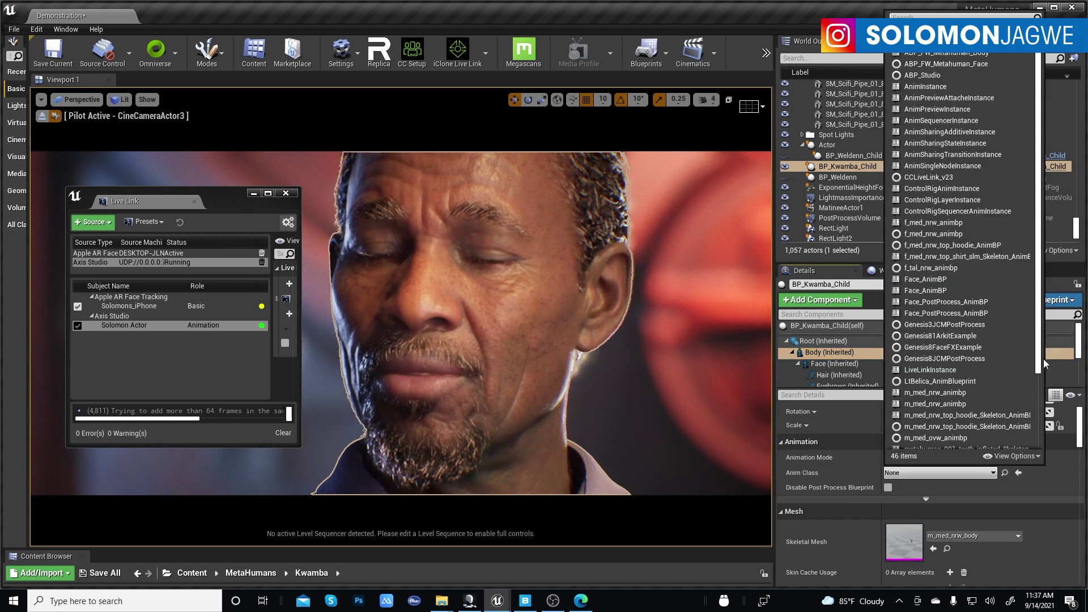
left_click_drag(1040, 362, 1046, 444)
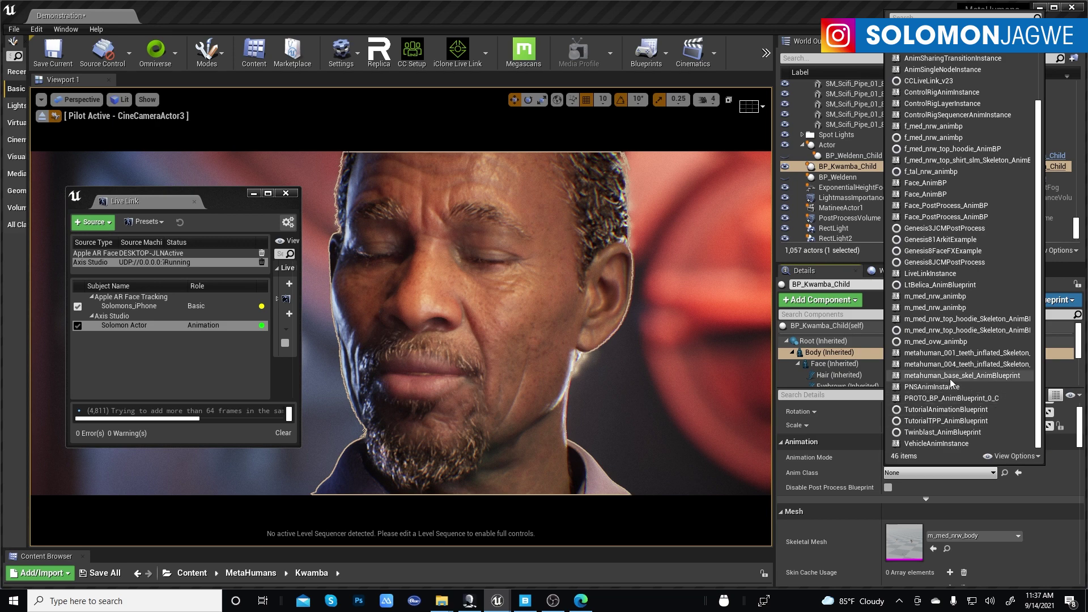
left_click(948, 376)
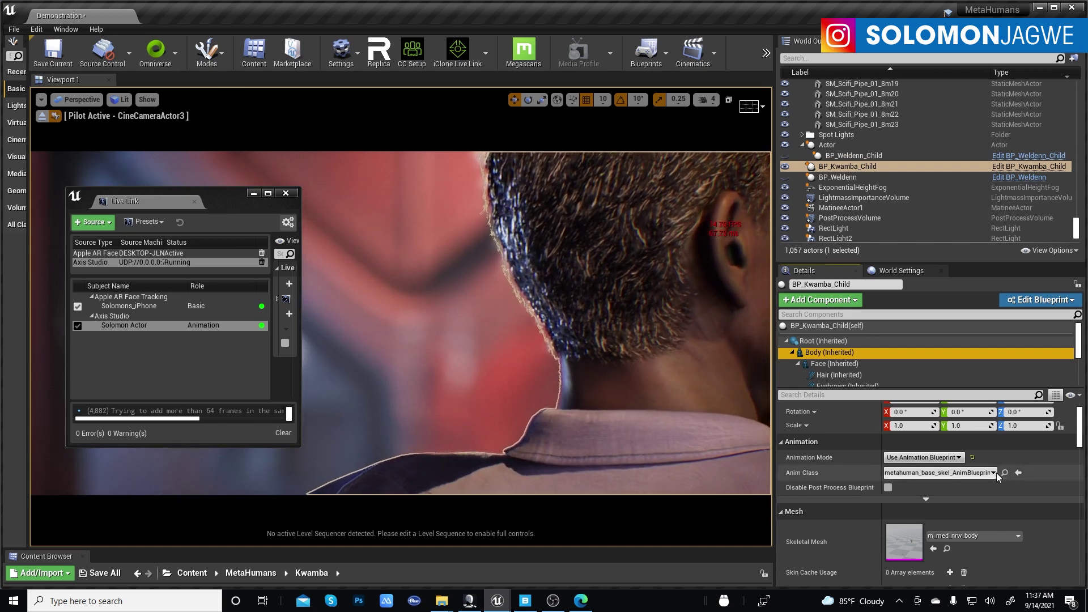
Clear the Anim Class of Kwamba's Body component to None and stop piloting CineCameraActor3
left_click(995, 473)
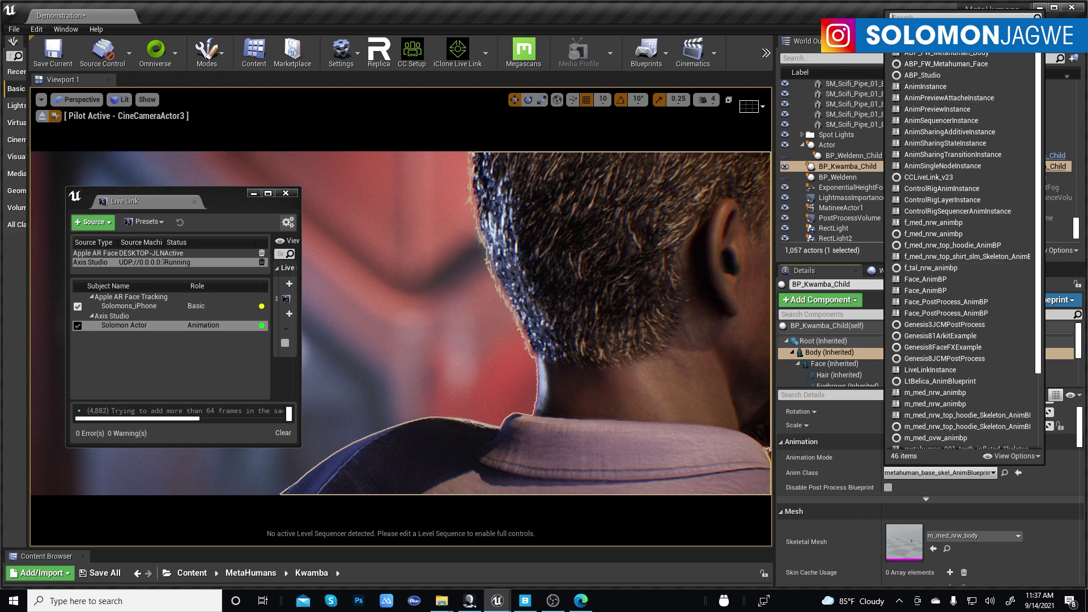
left_click(1006, 232)
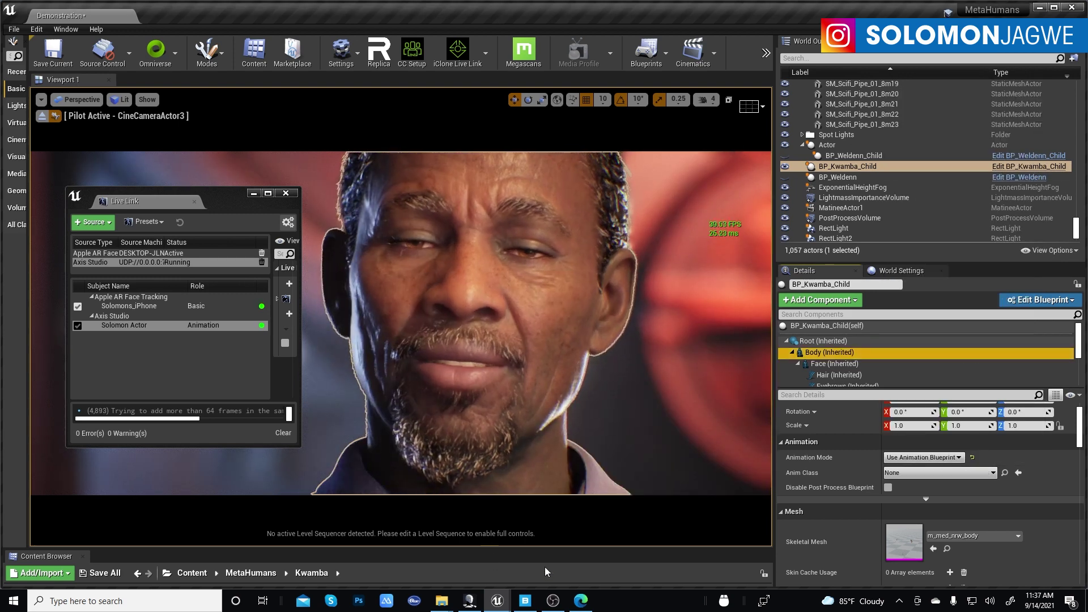
left_click(44, 117)
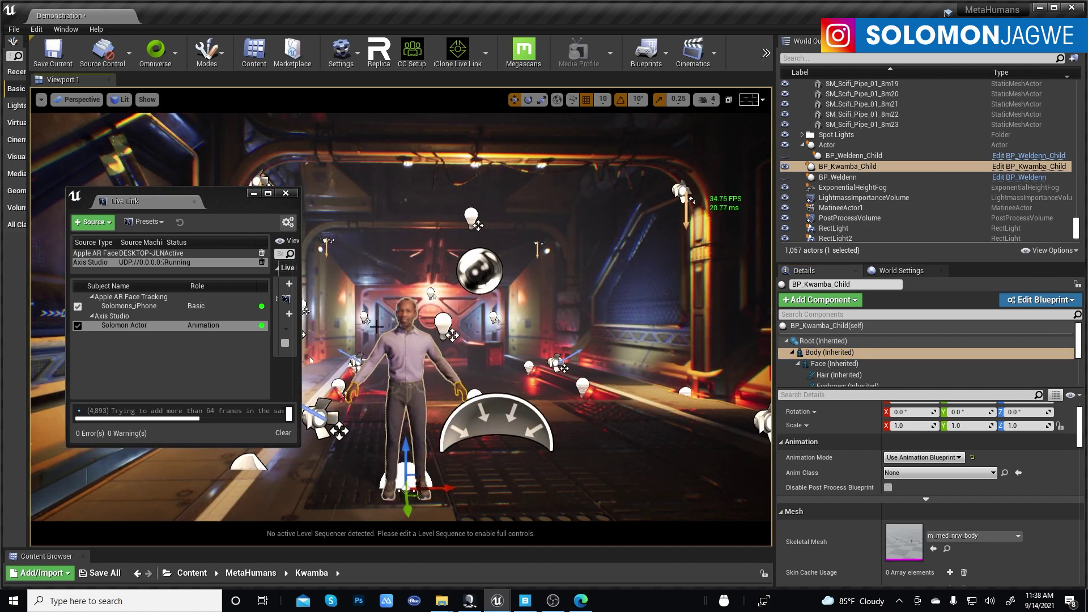
Place an Empty Actor in the level and position it on the floor between Kwamba's feet
right_click_drag(449, 301, 454, 332)
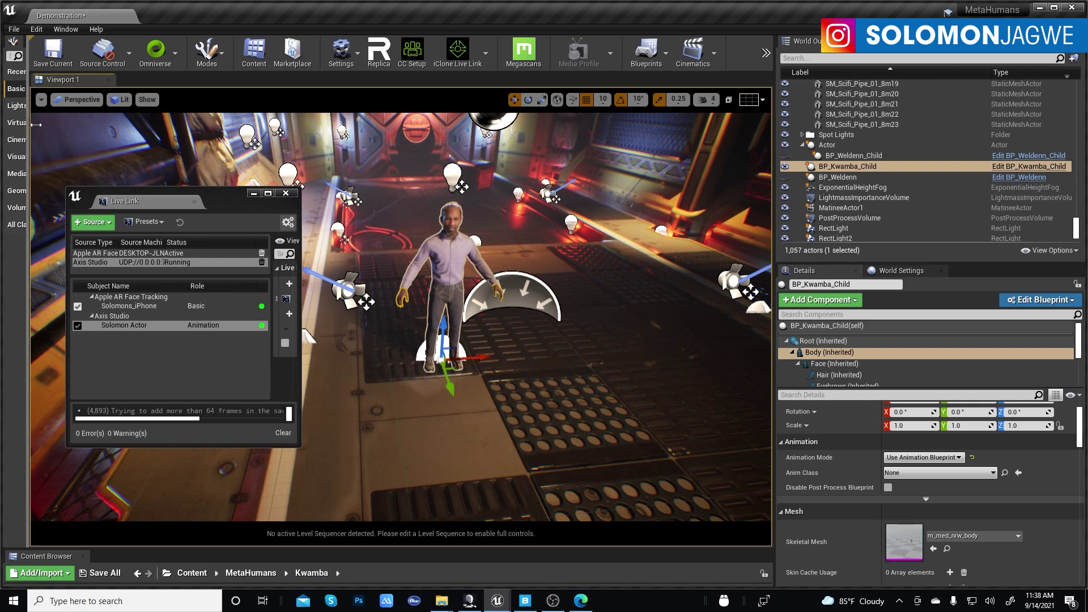
left_click_drag(35, 124, 368, 259)
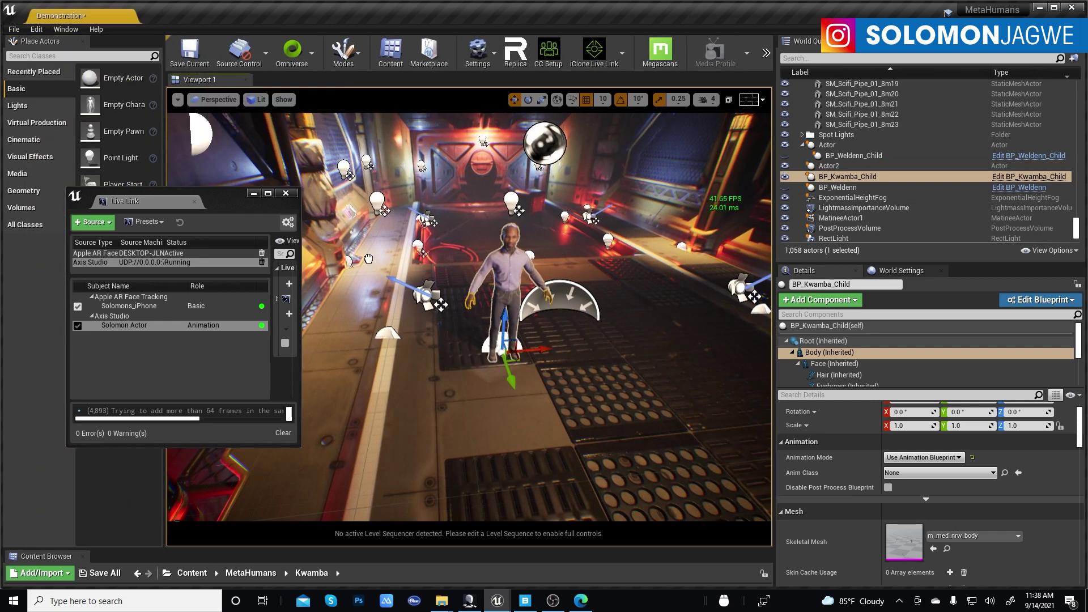
left_click(502, 361)
scroll(503, 361, "up", 5)
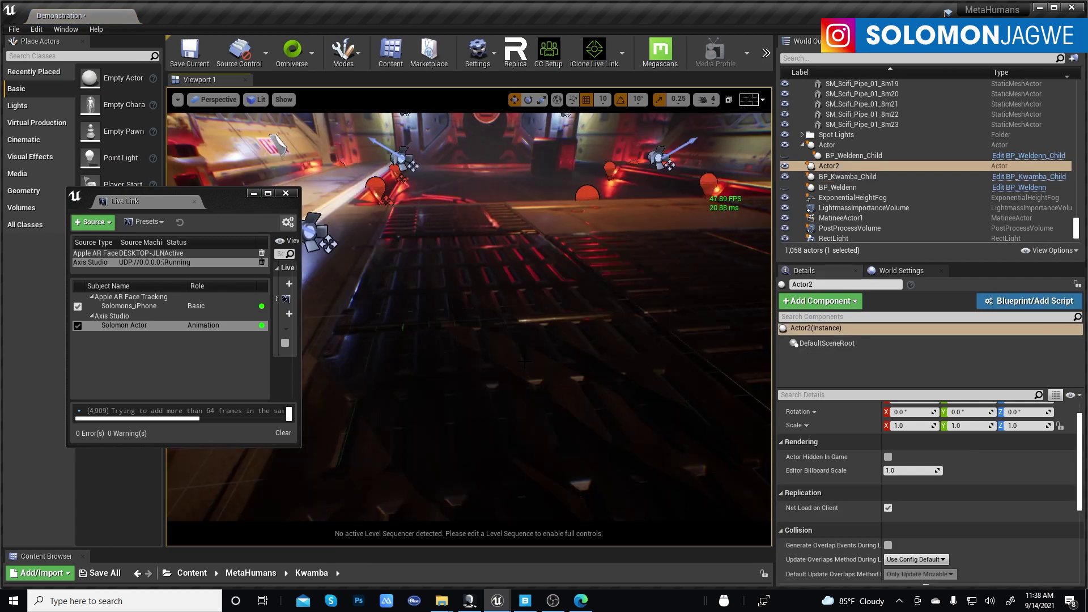
right_click_drag(503, 360, 499, 391)
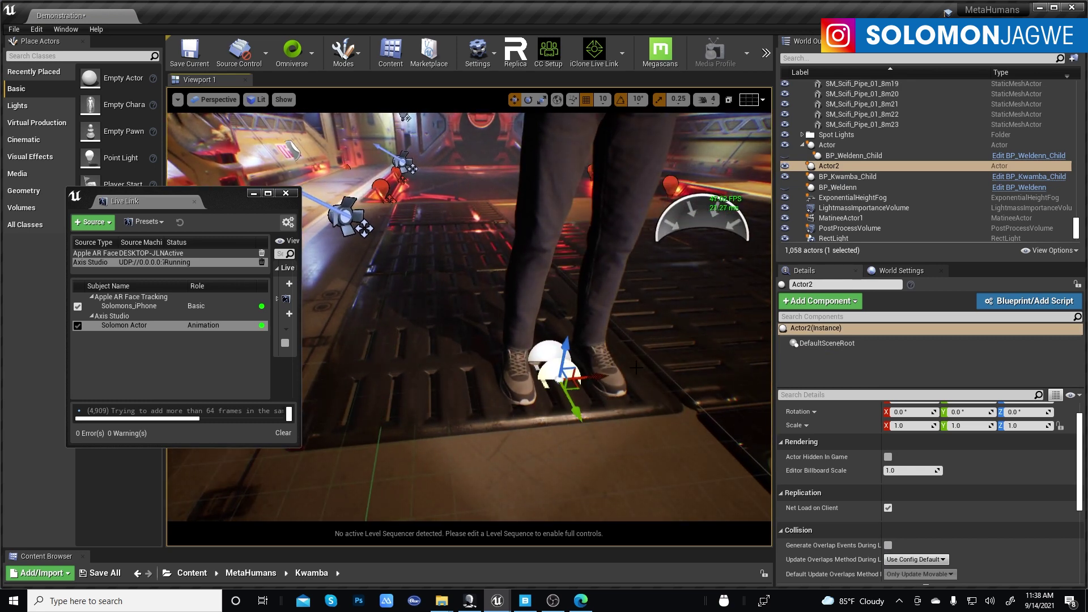
right_click_drag(499, 391, 493, 388)
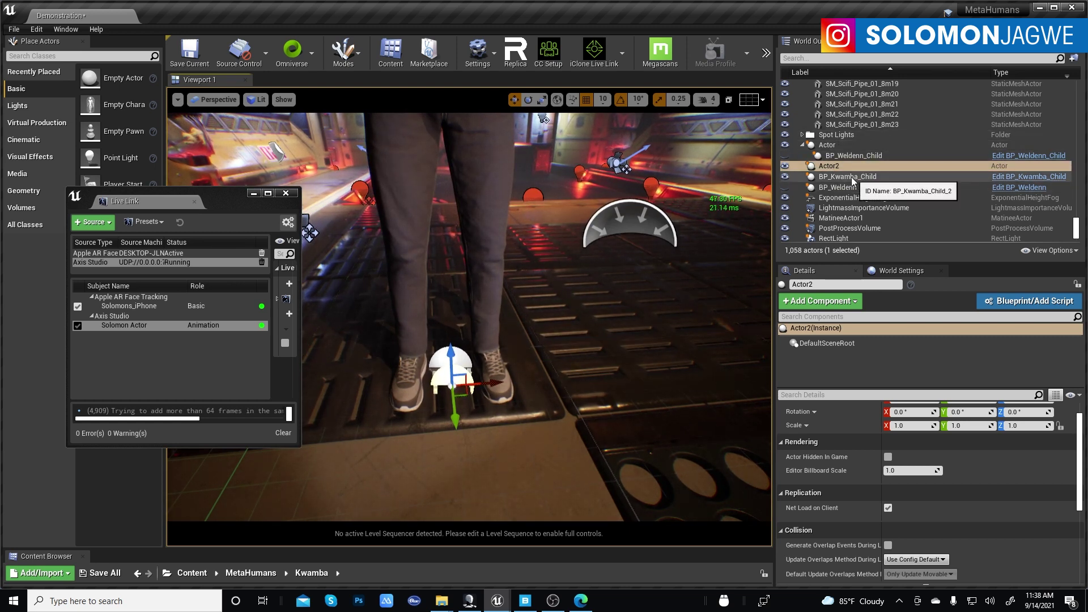
Parent BP_Kwamba_Child under Actor2, turn off grid snapping and fine-tune Actor2's position along its Y axis
left_click_drag(848, 181, 832, 169)
left_click(829, 167)
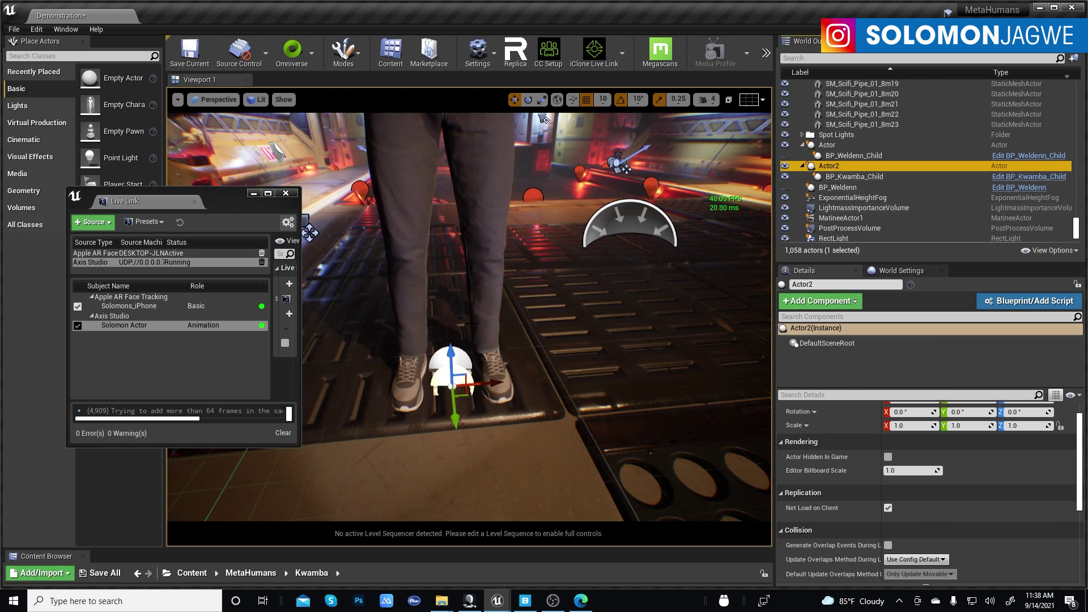
left_click_drag(455, 418, 459, 392)
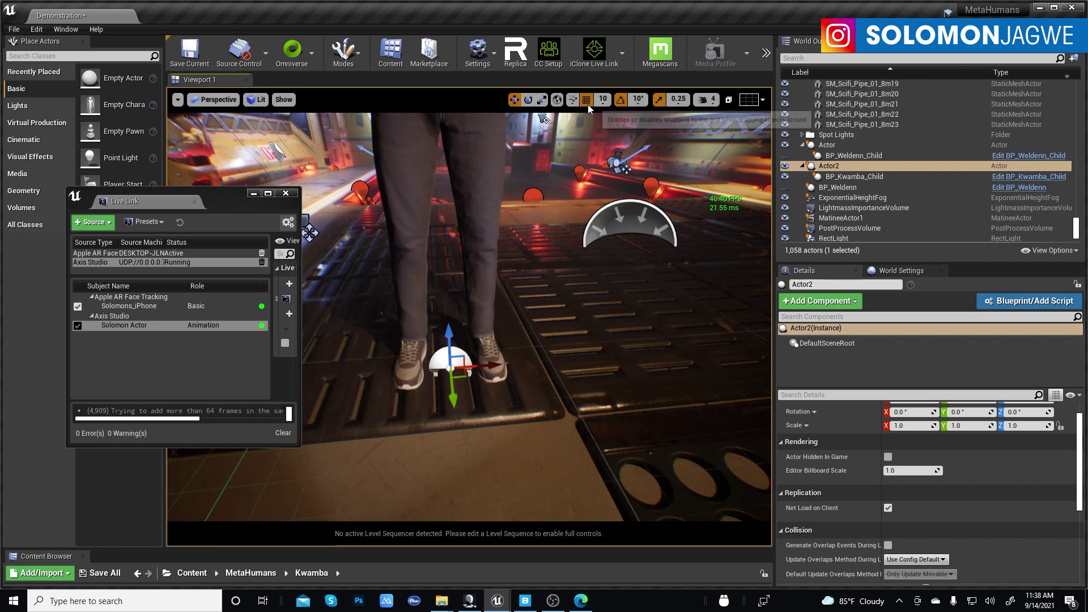
left_click(586, 100)
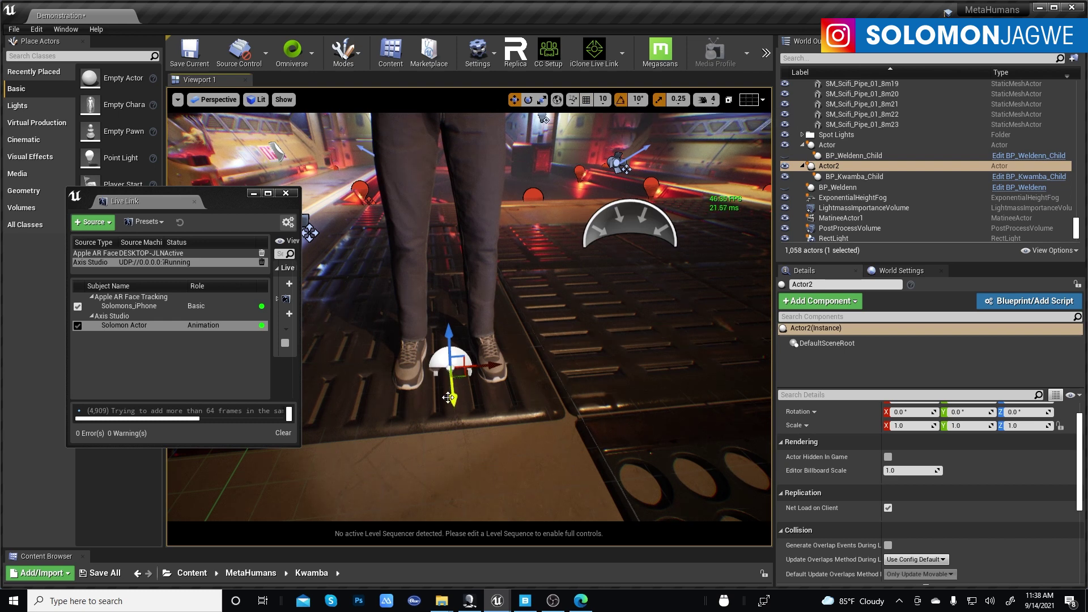
left_click_drag(449, 398, 452, 398)
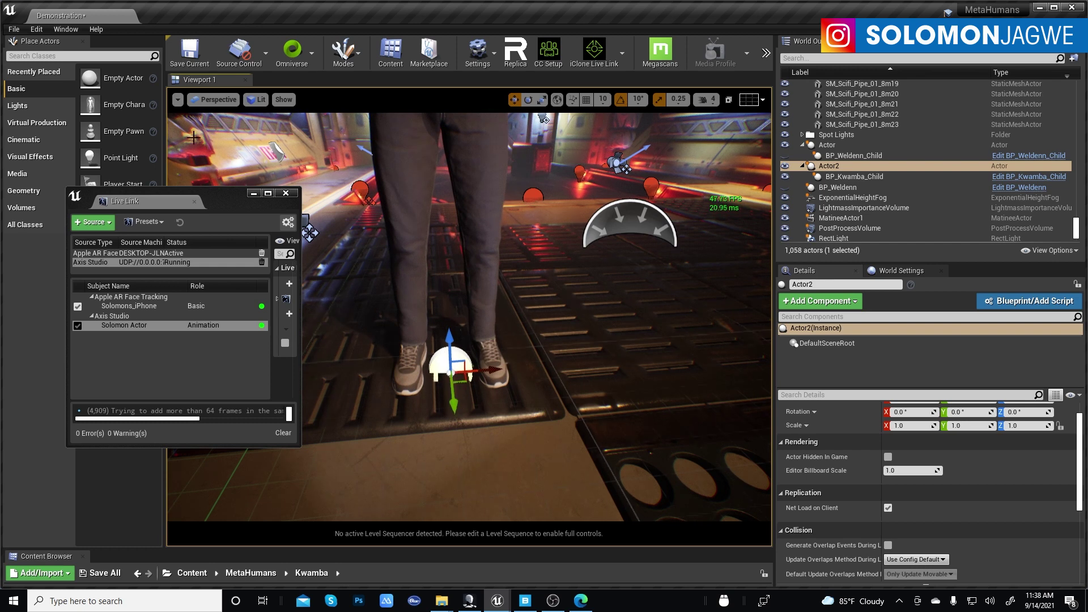
View the character through CineCameraActor3 and check the mocap take playing in Axis Studio
left_click(218, 100)
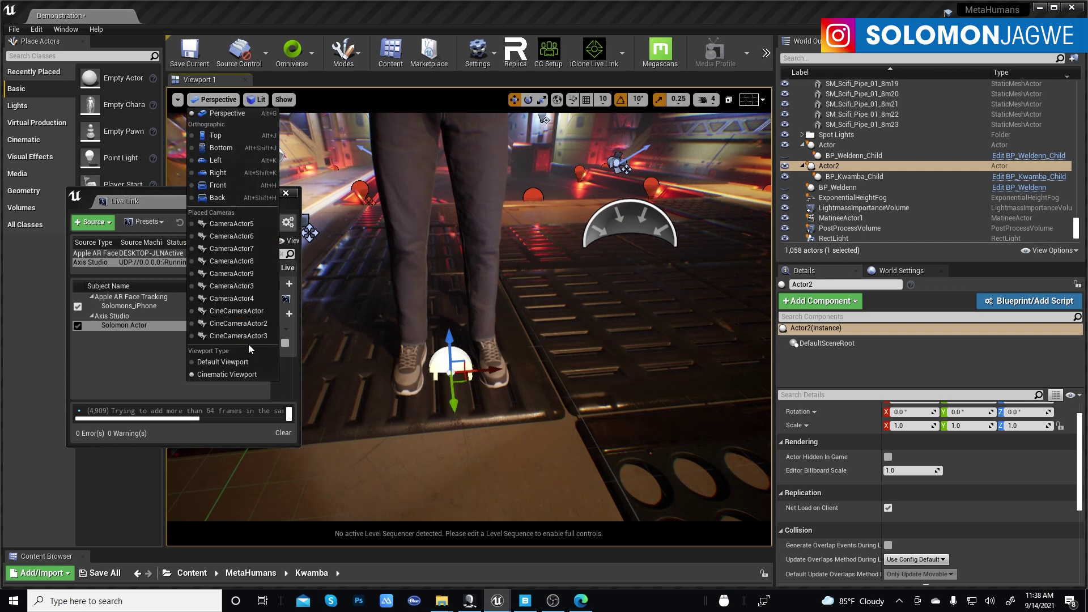
left_click(238, 336)
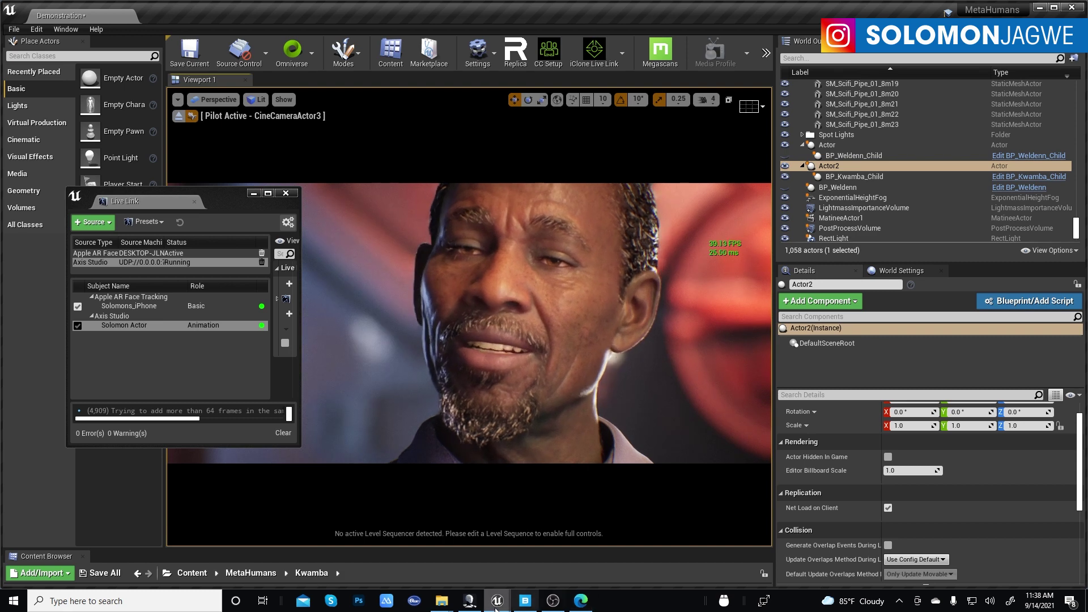
left_click(469, 604)
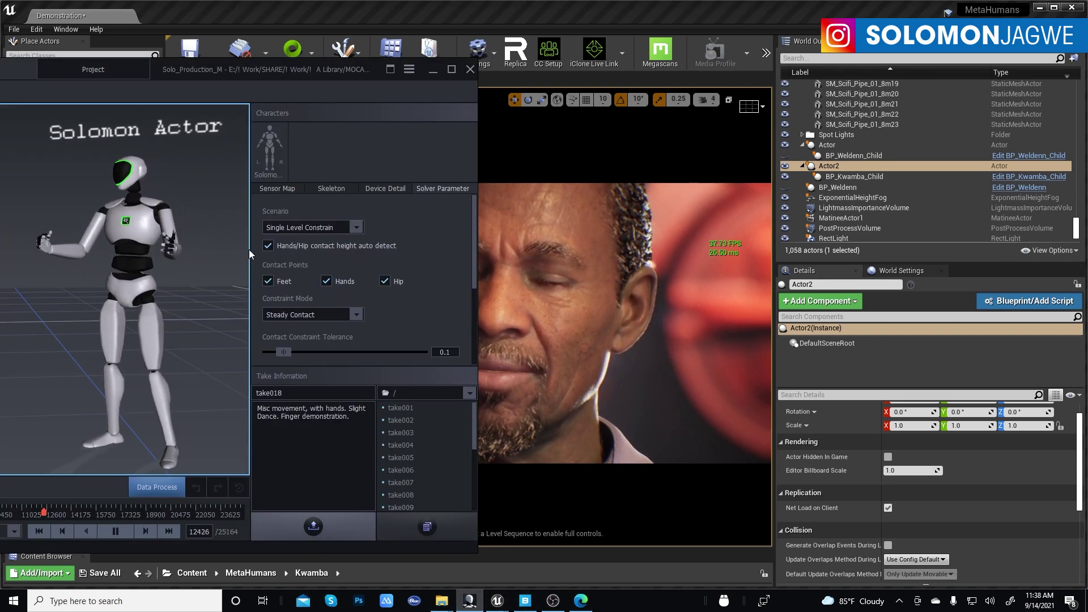
left_click(880, 285)
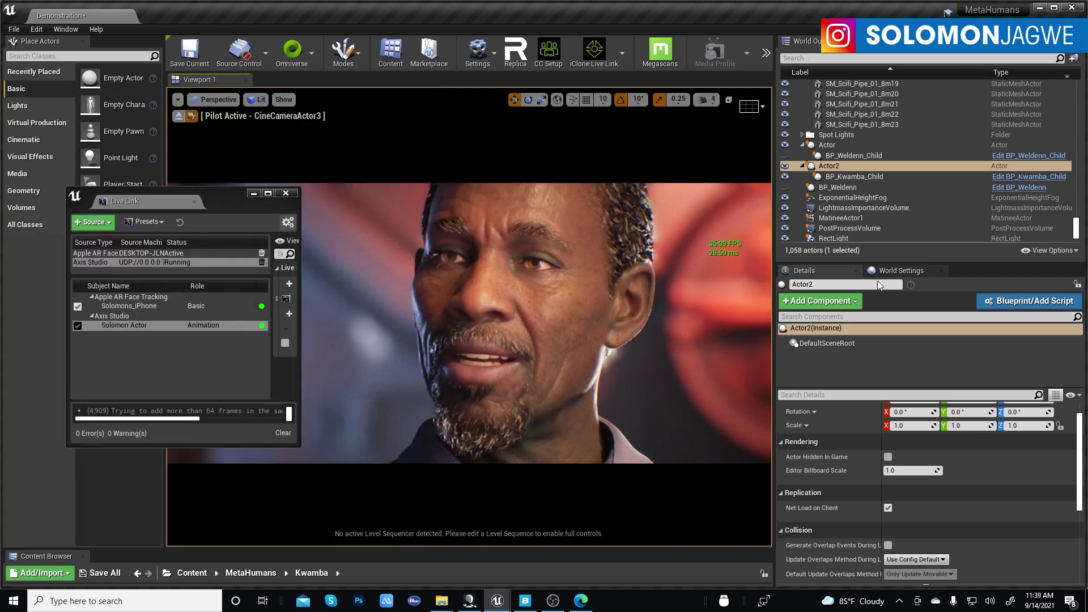
Set the Anim Class of BP_Kwamba_Child's Body component to metahuman_base_skel_AnimBlueprint
left_click(851, 177)
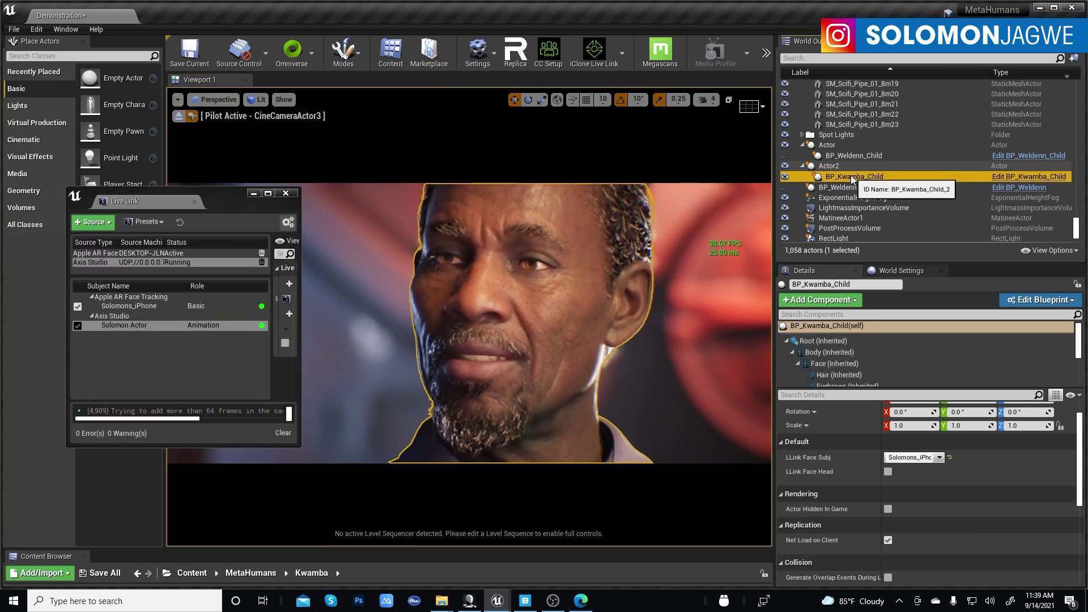
left_click(829, 352)
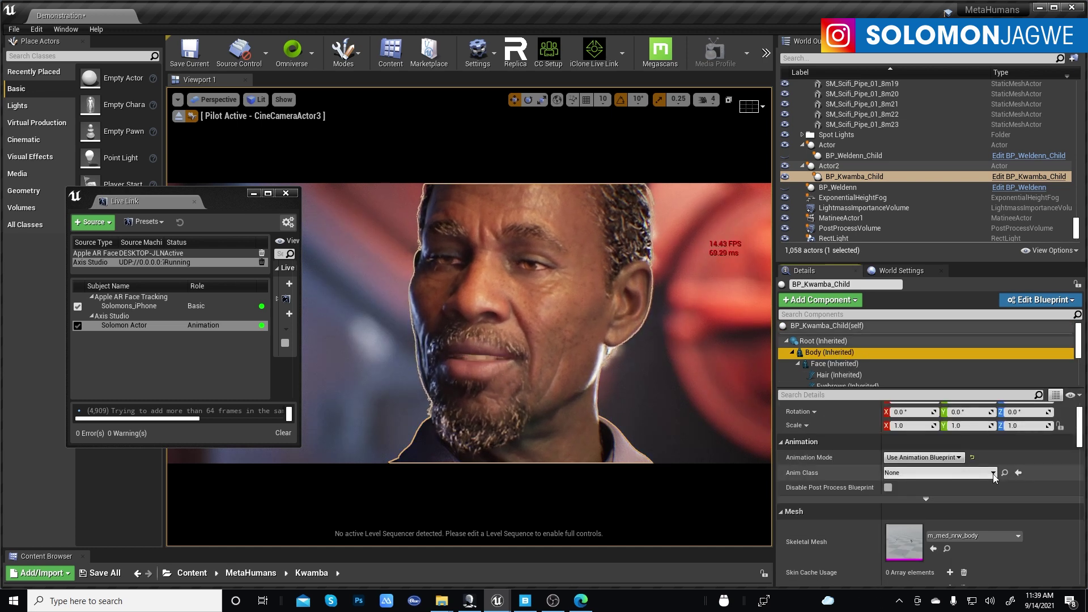
left_click(993, 473)
scroll(1042, 435, "down", 2)
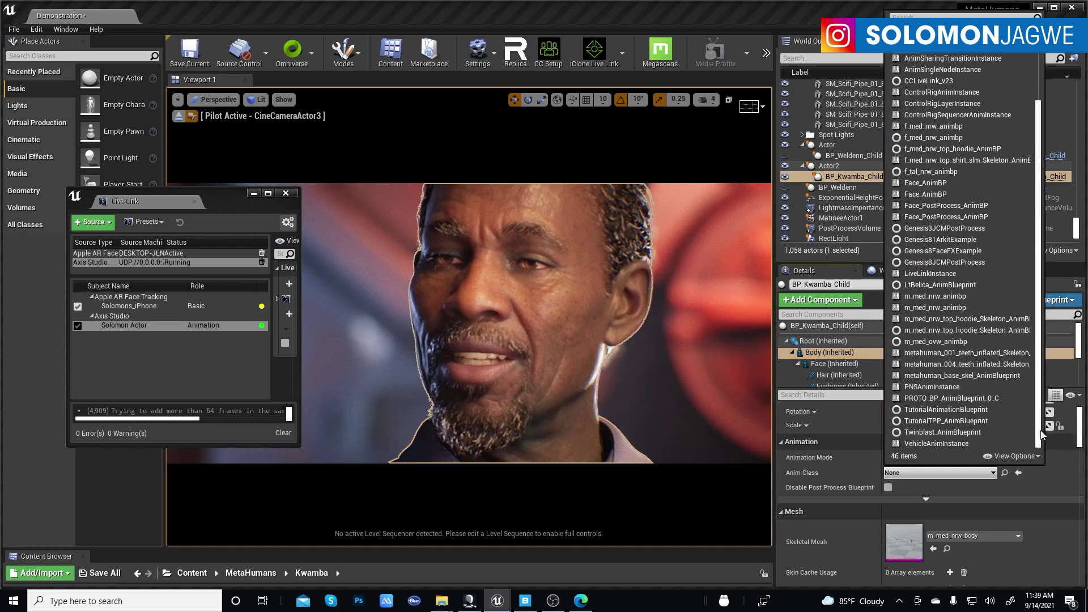
left_click(959, 376)
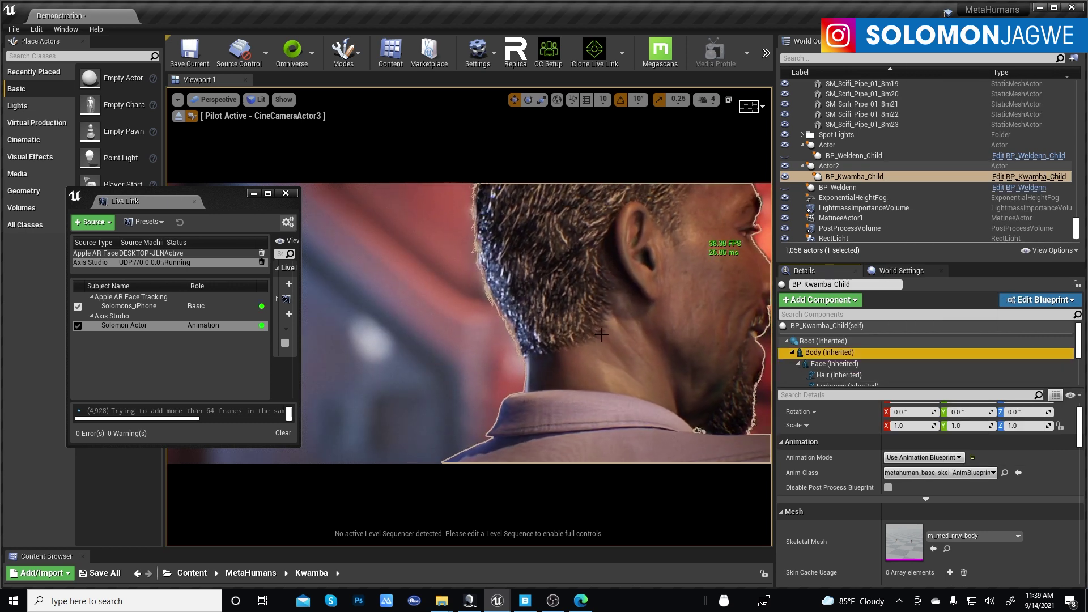
Stop piloting the camera and rotate the parent Actor2 to about 150° around Z so Kwamba faces forward
left_click(179, 116)
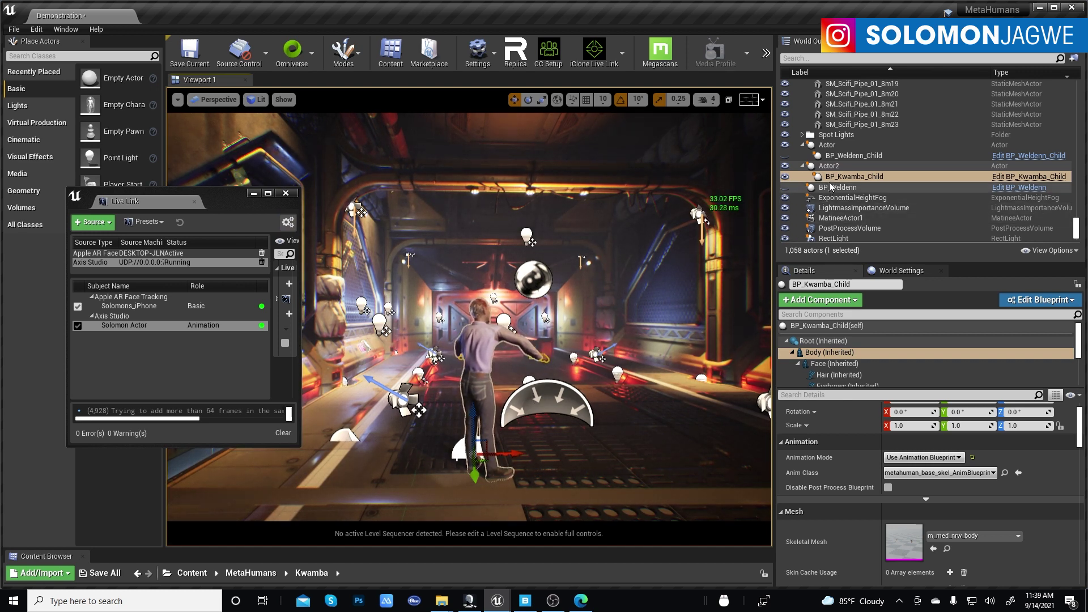
left_click(838, 166)
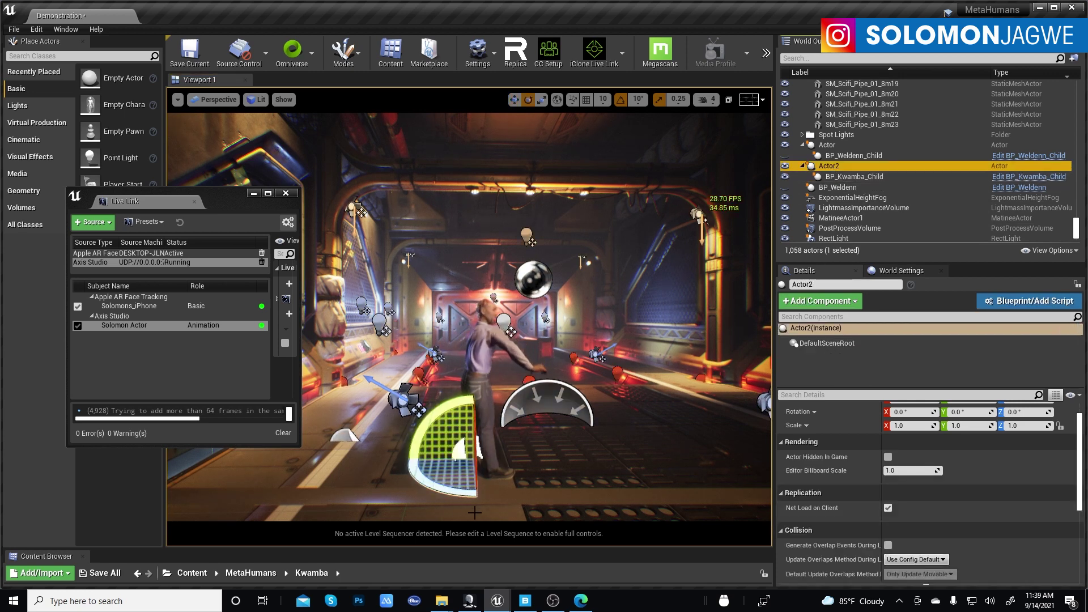
left_click_drag(450, 490, 471, 491)
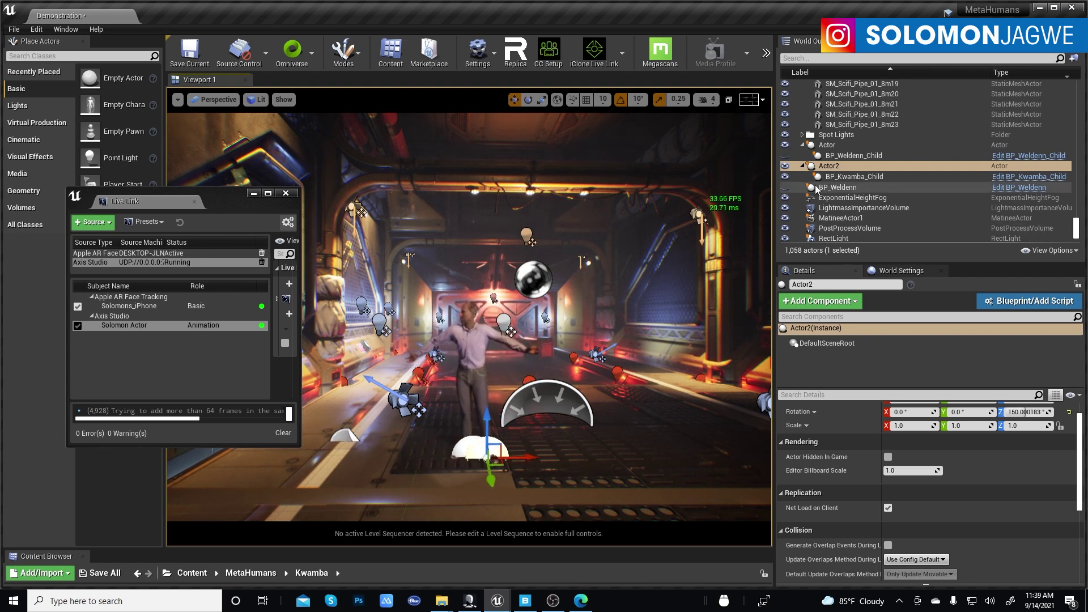
Toggle the visibility of BP_Weldenn, BP_Weldenn_Child and BP_Kwamba_Child to compare how the characters are oriented
left_click(785, 187)
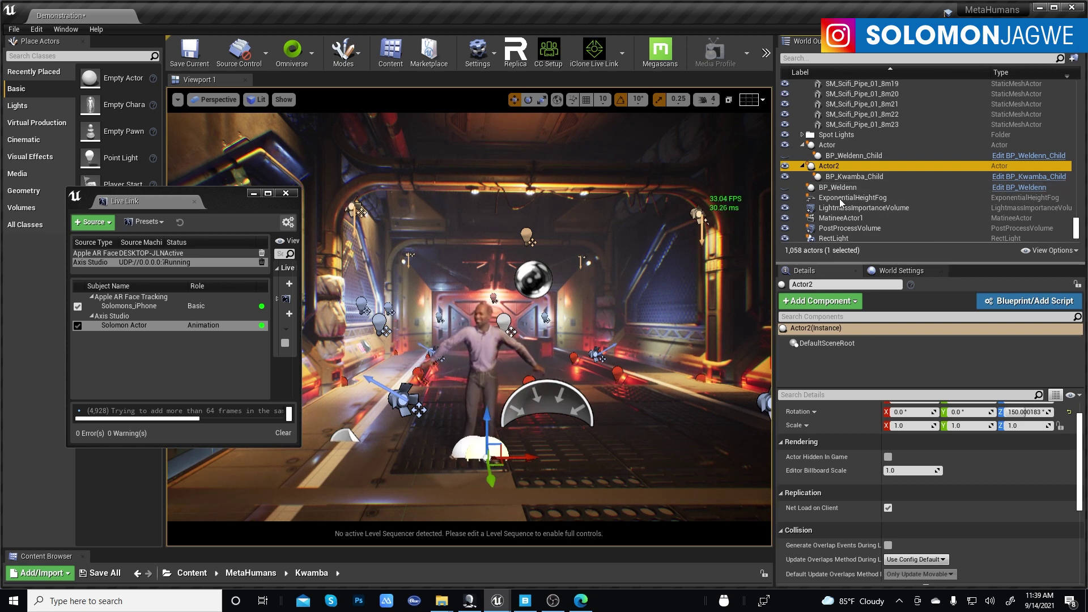
left_click(785, 187)
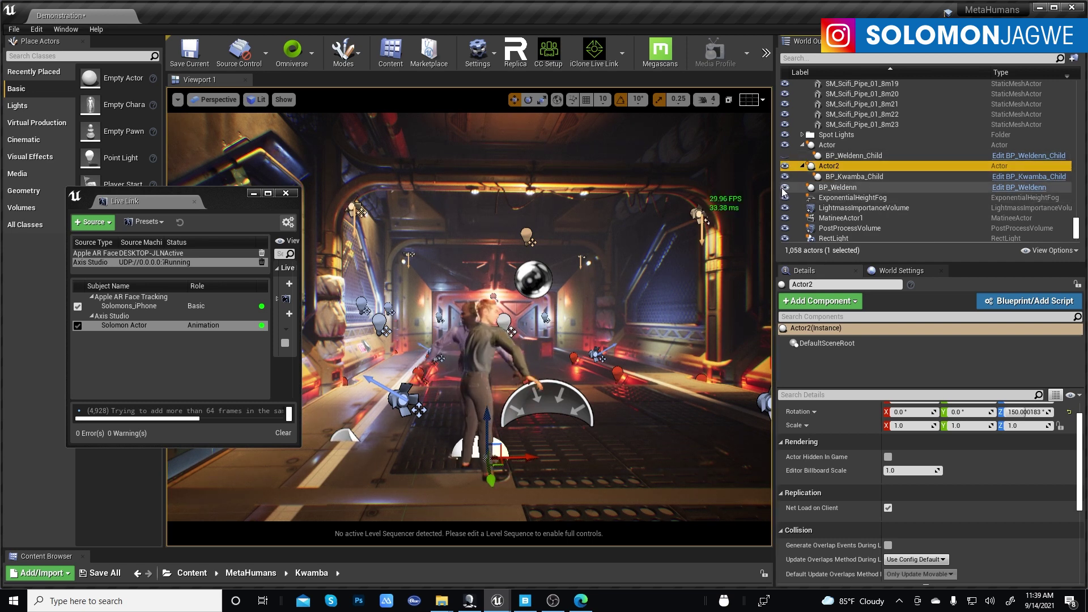
left_click(784, 187)
left_click(786, 177)
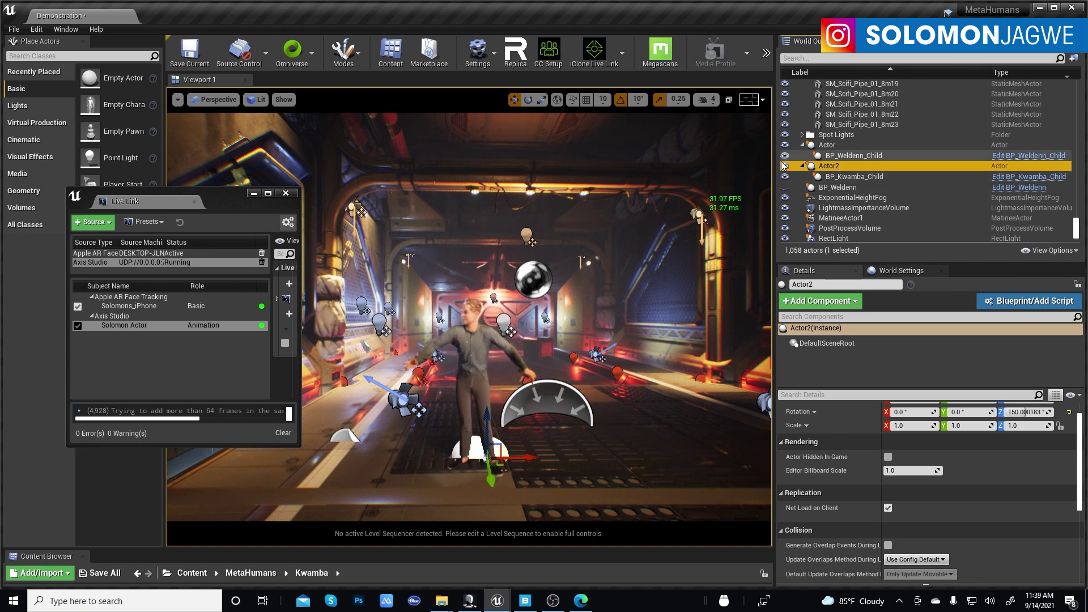
Select BP_Kwamba_Child and examine its live body motion from the side and front
left_click(852, 177)
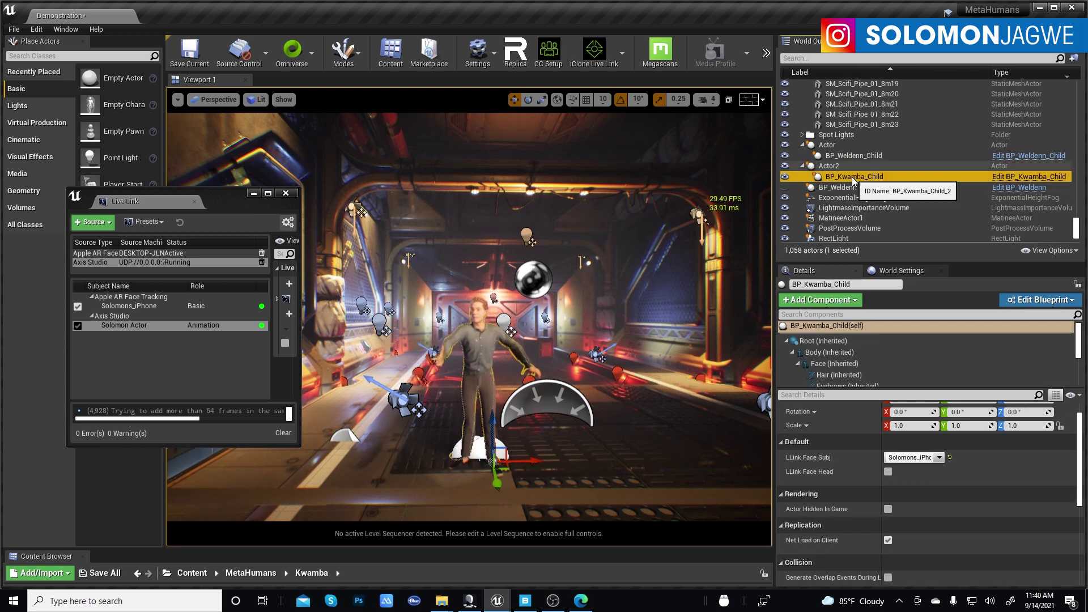
right_click_drag(470, 317, 470, 318)
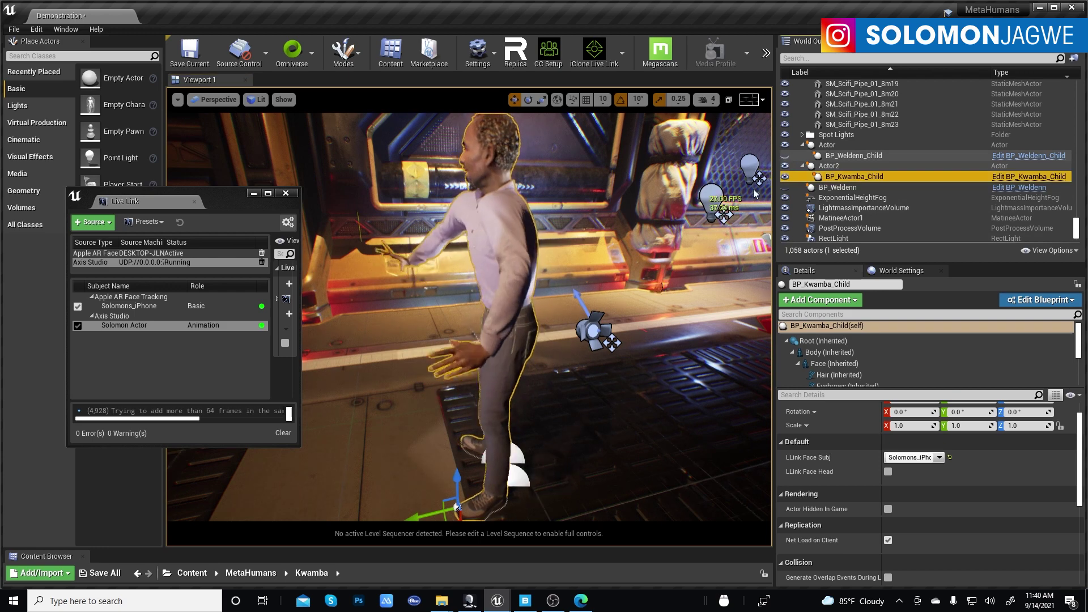
right_click_drag(424, 285, 582, 294)
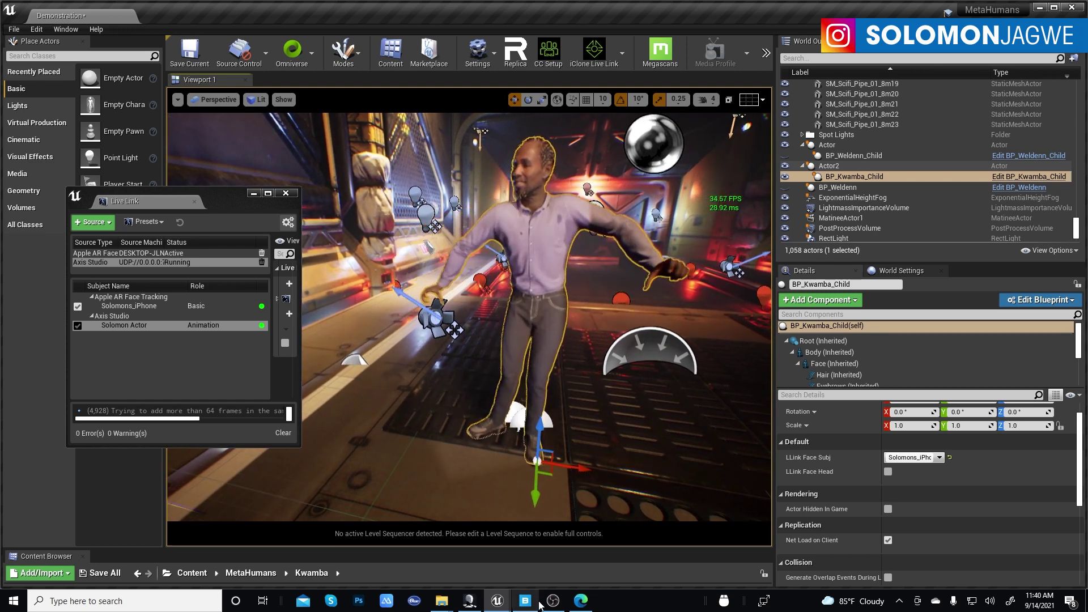
Switch to Axis Studio and set the BVH - Edit broadcasting skeleton to Axis Studio
left_click(470, 601)
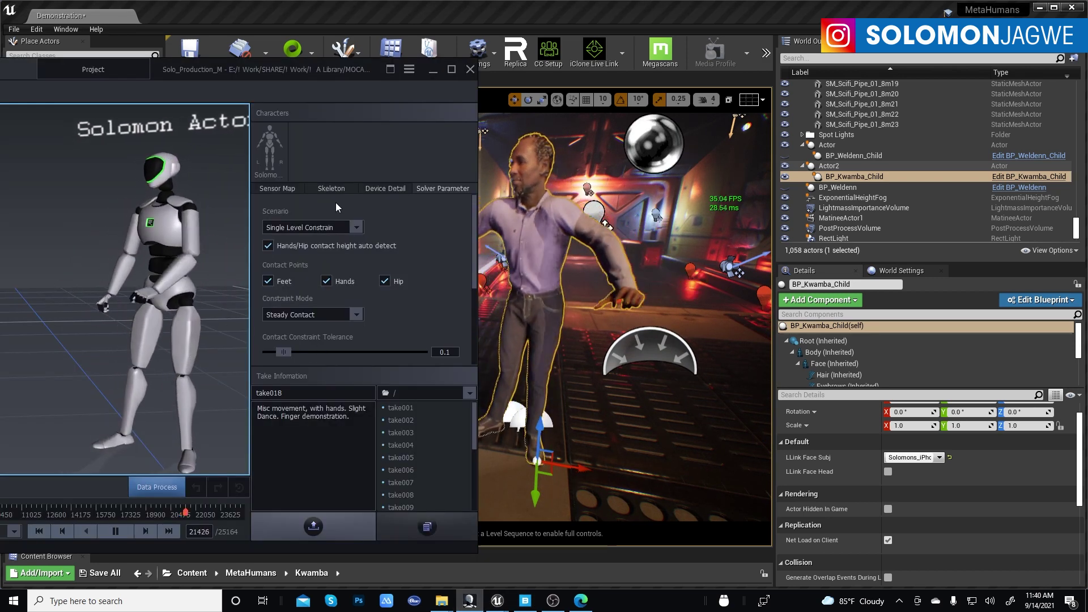
left_click(409, 70)
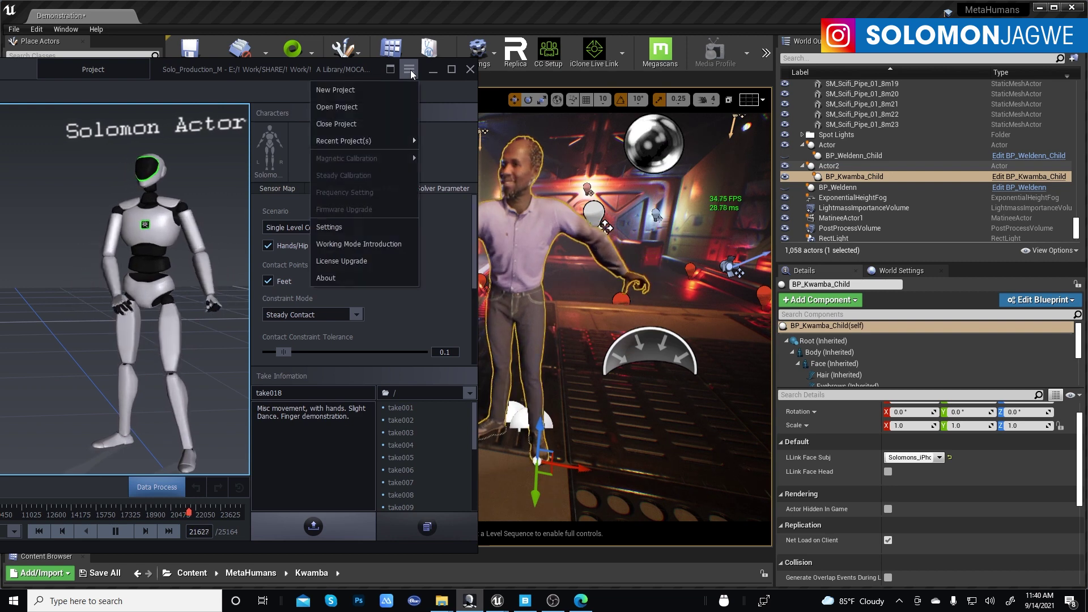
left_click(331, 226)
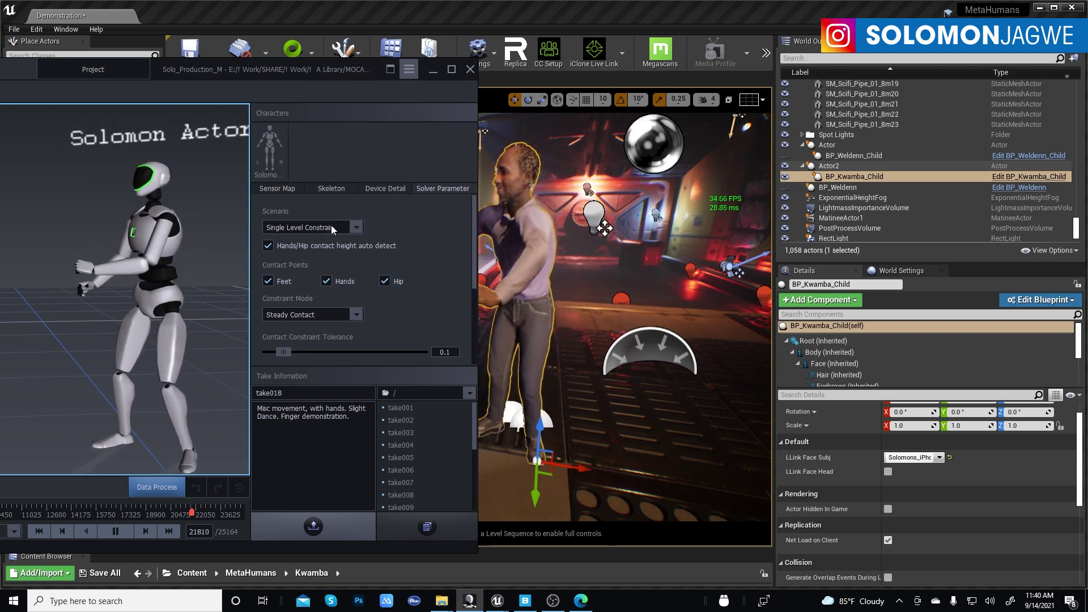
left_click(62, 175)
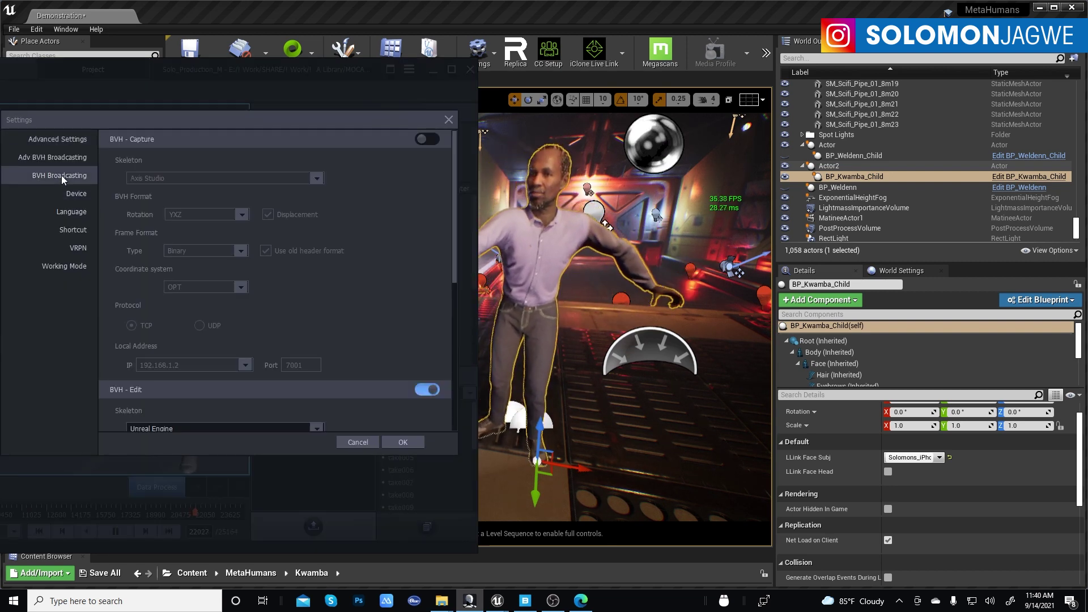
left_click_drag(452, 240, 449, 279)
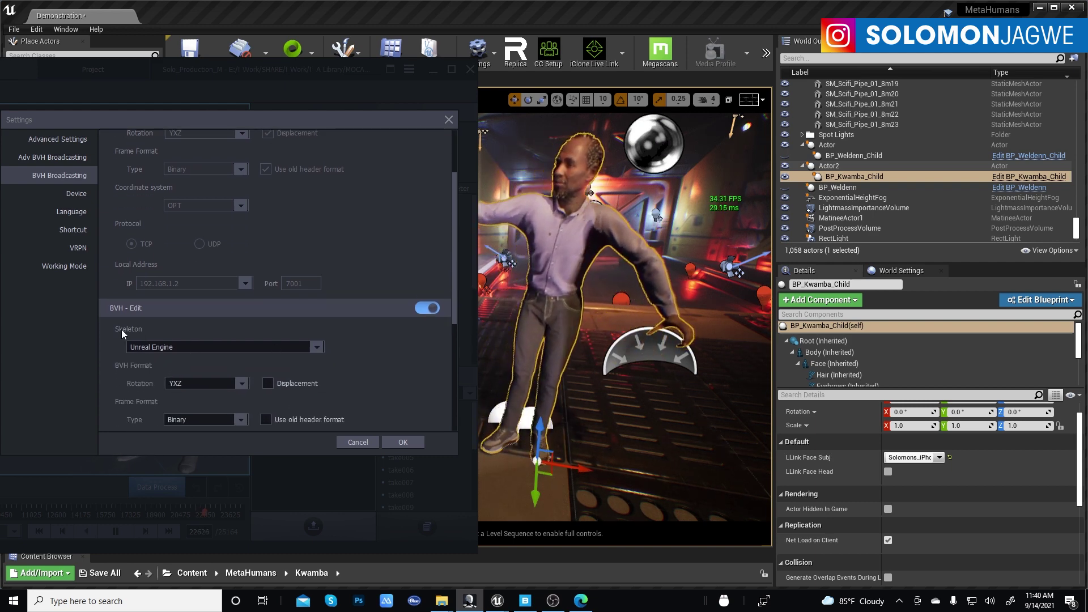
left_click(316, 348)
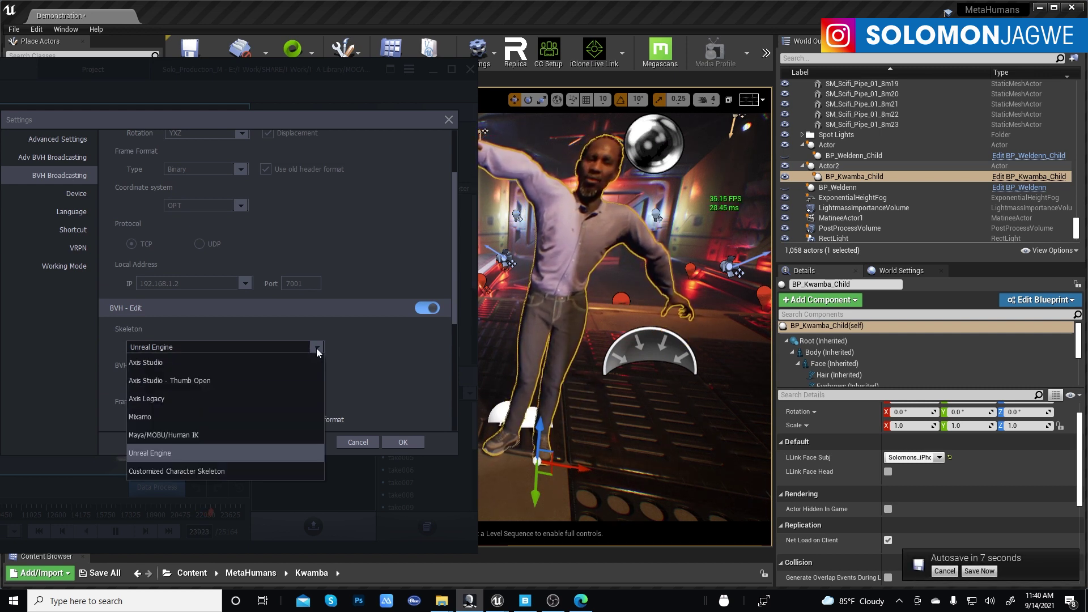
left_click(161, 365)
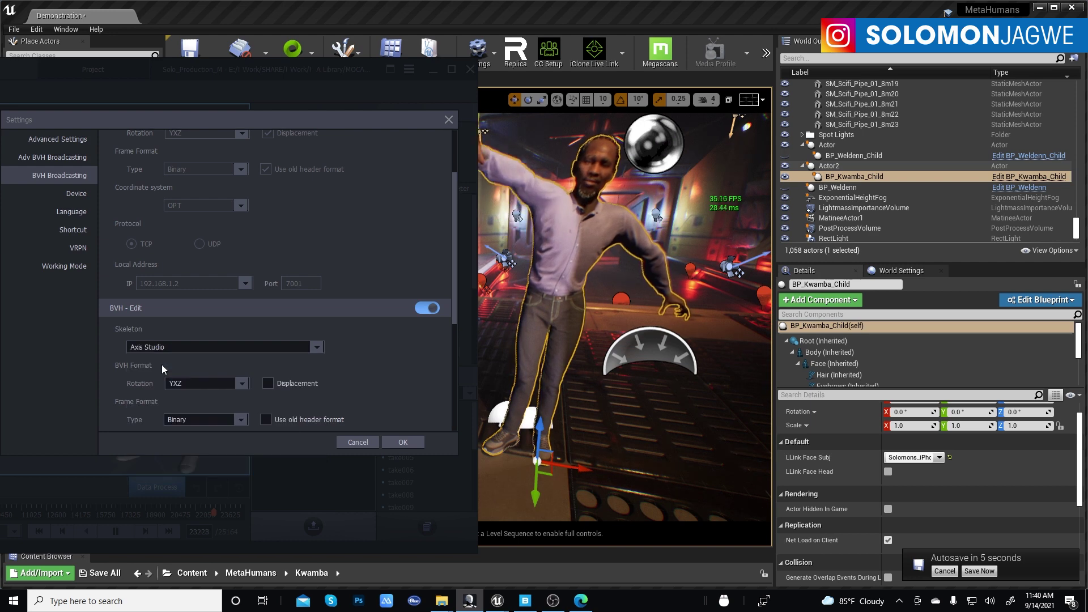
left_click(396, 440)
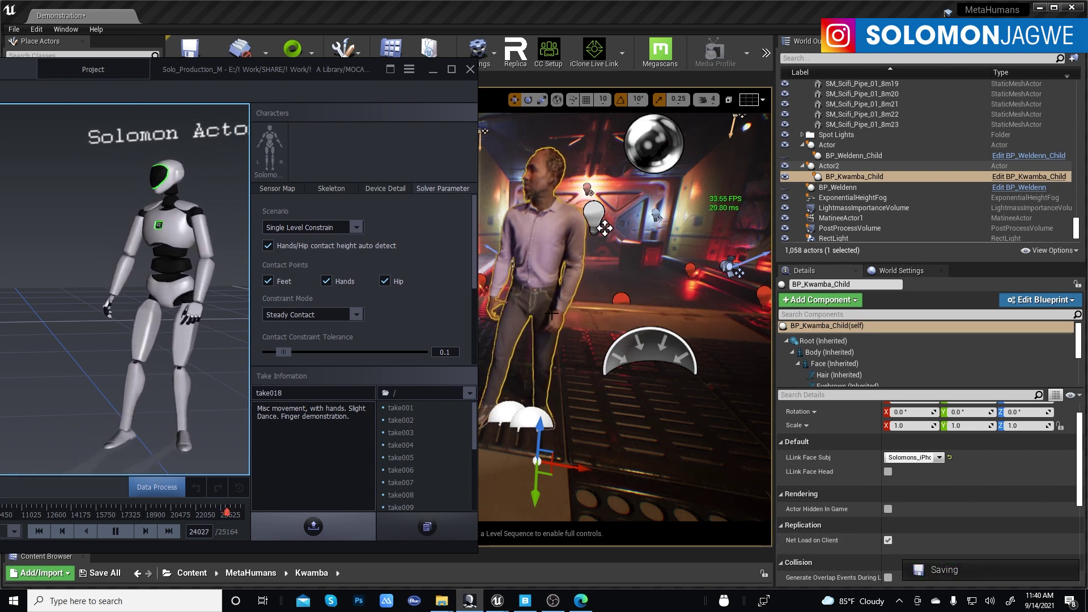
Return to Unreal Engine and examine Kwamba's hands and thumbs up close from different angles
left_click(542, 324)
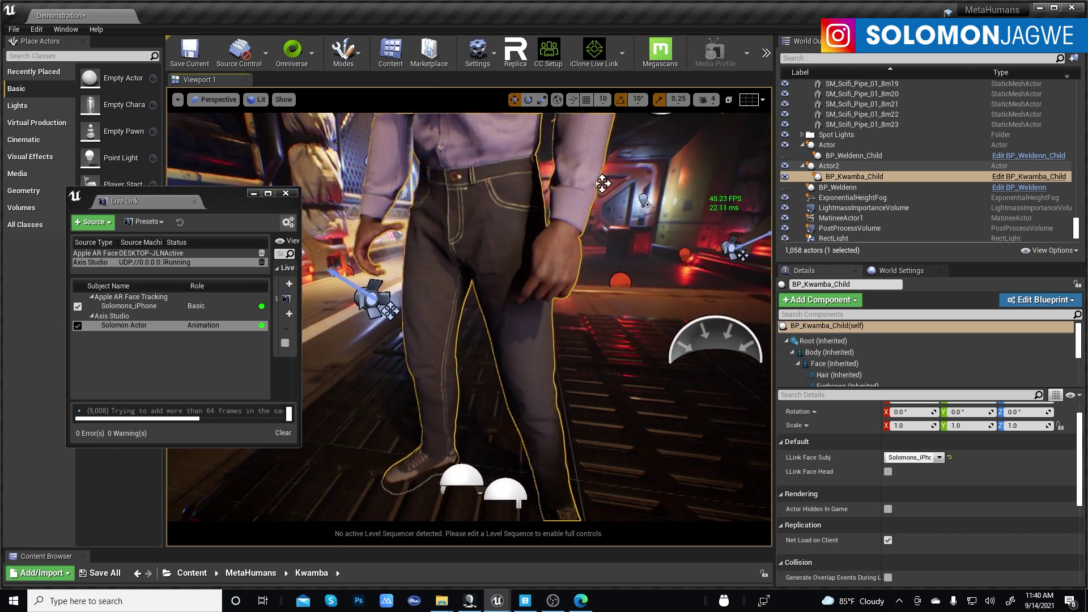
right_click_drag(590, 305, 489, 281)
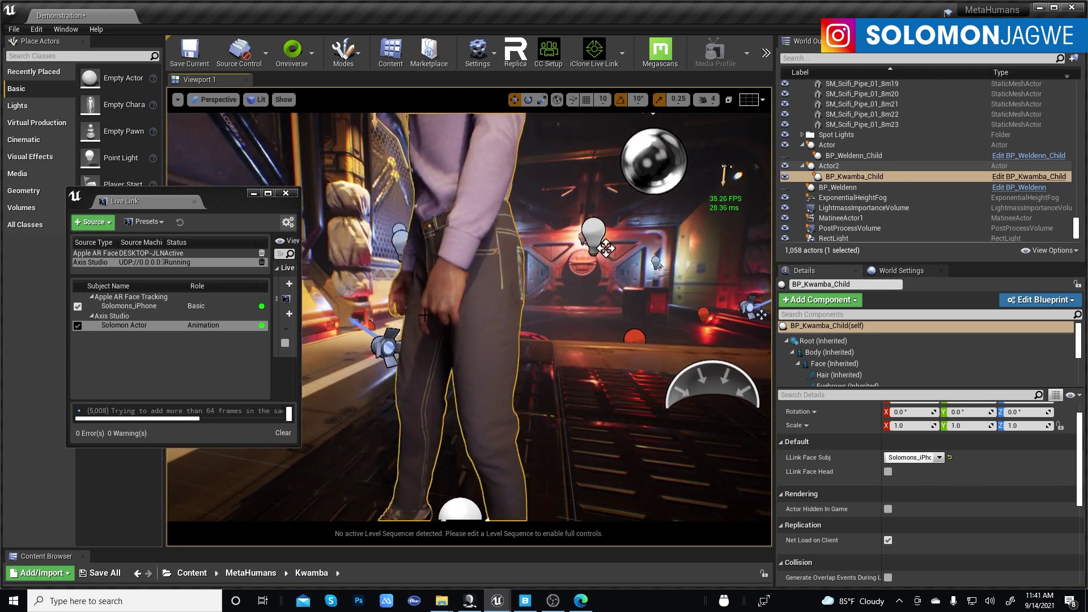
right_click_drag(533, 276, 449, 253)
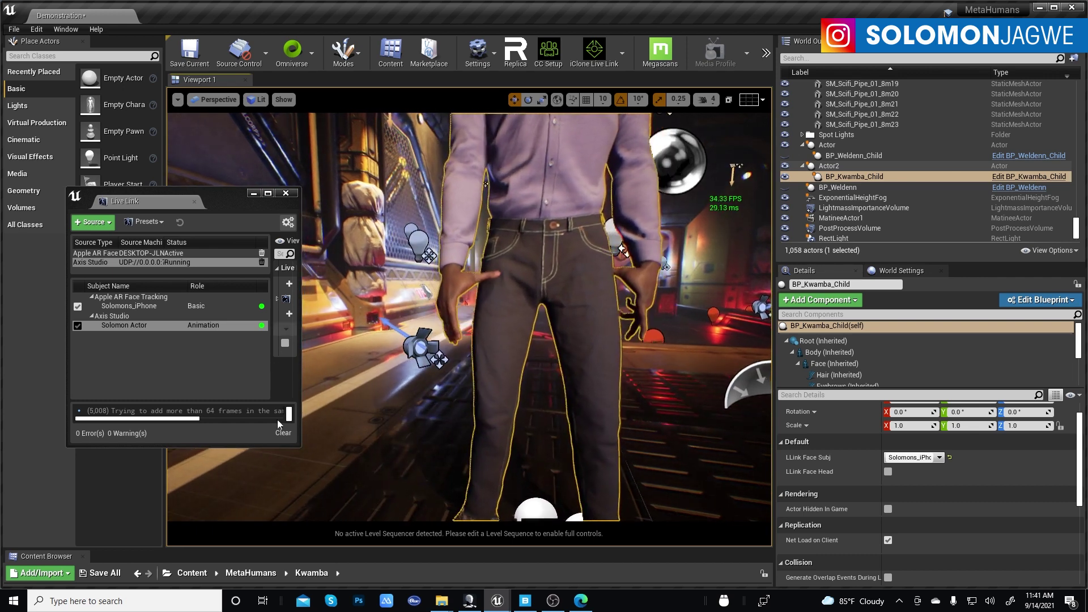
Switch to Axis Studio and set the BVH - Edit broadcasting skeleton to Axis Studio - Thumb Open
left_click(469, 601)
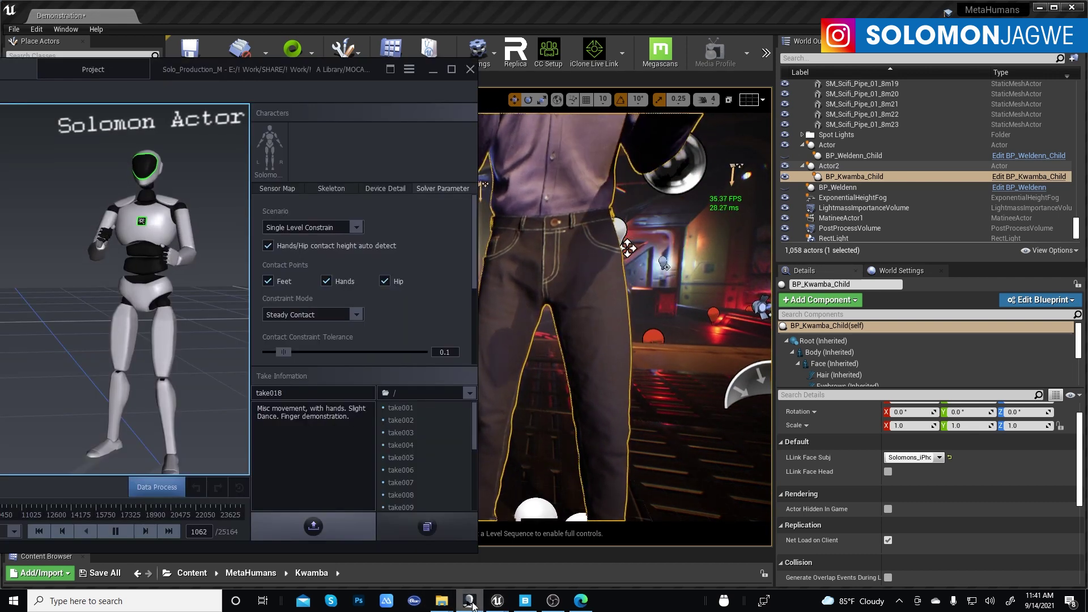
left_click(414, 70)
left_click(332, 225)
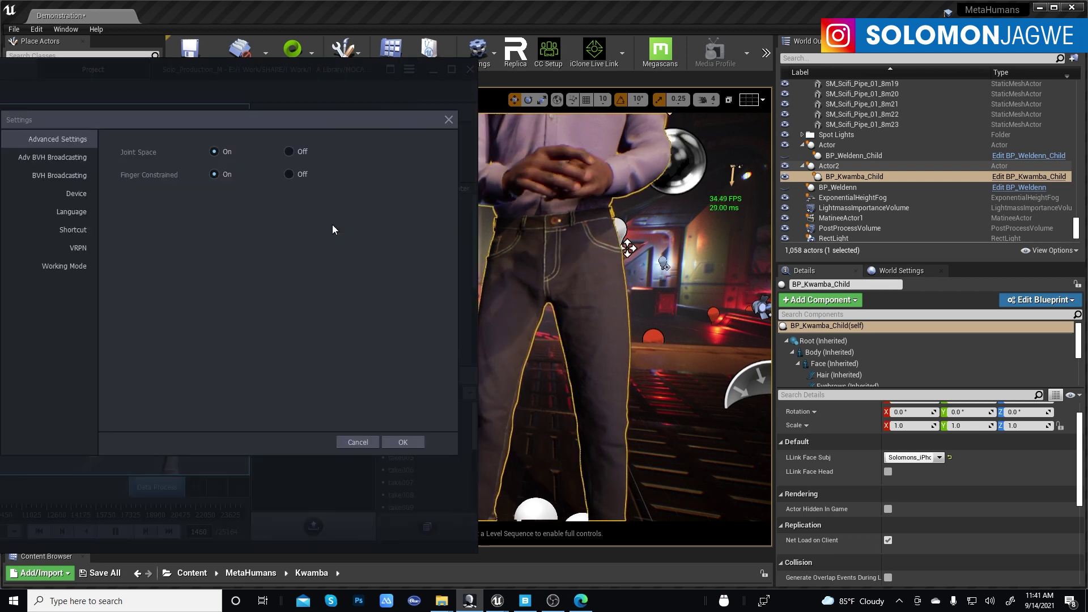
left_click(74, 176)
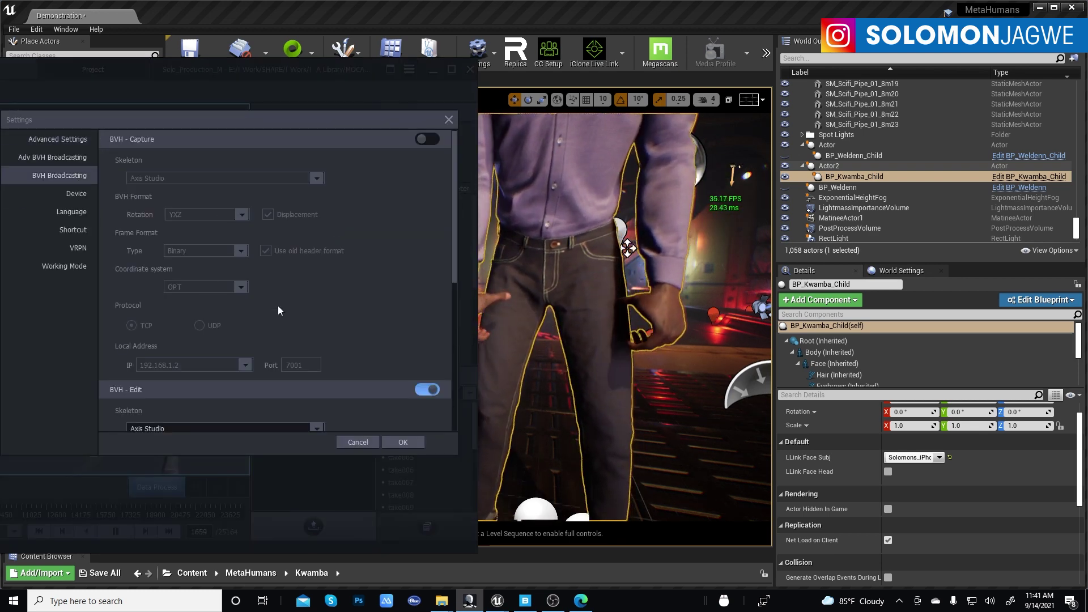
left_click_drag(454, 272, 452, 342)
left_click(316, 277)
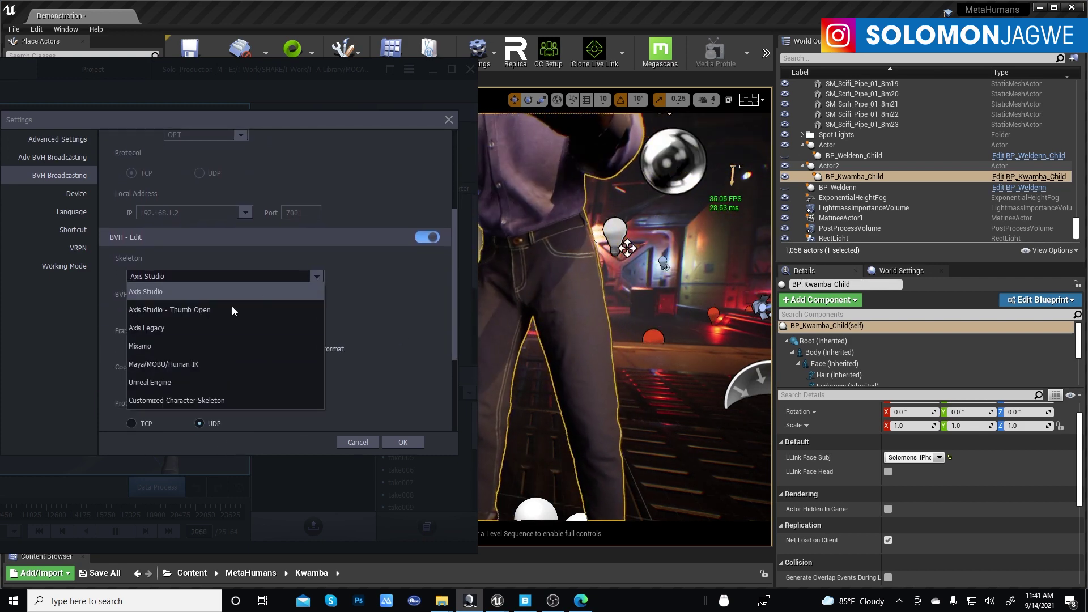
left_click(165, 312)
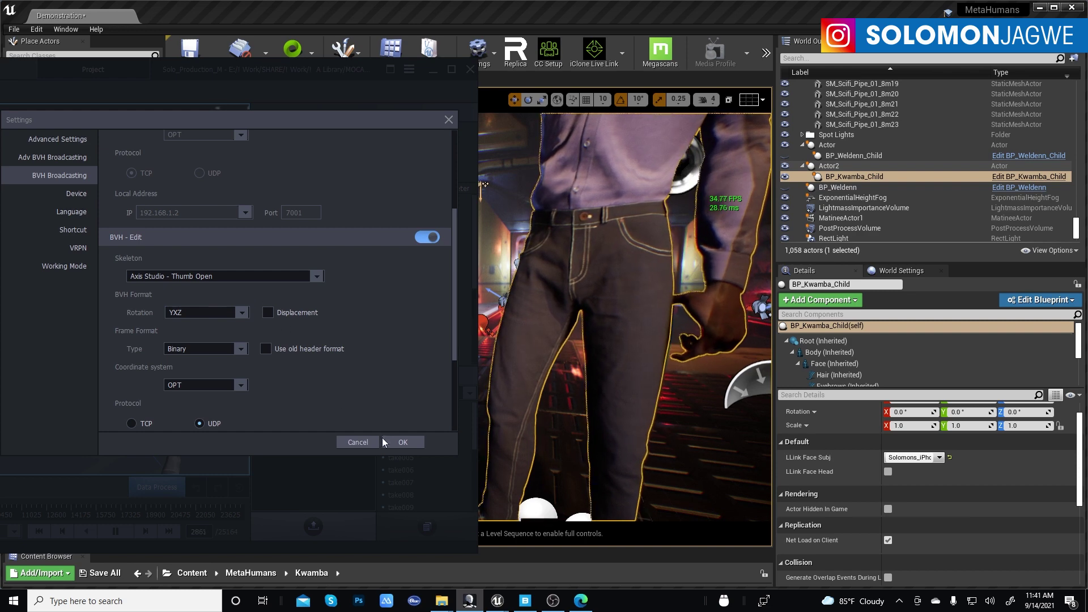
left_click(402, 443)
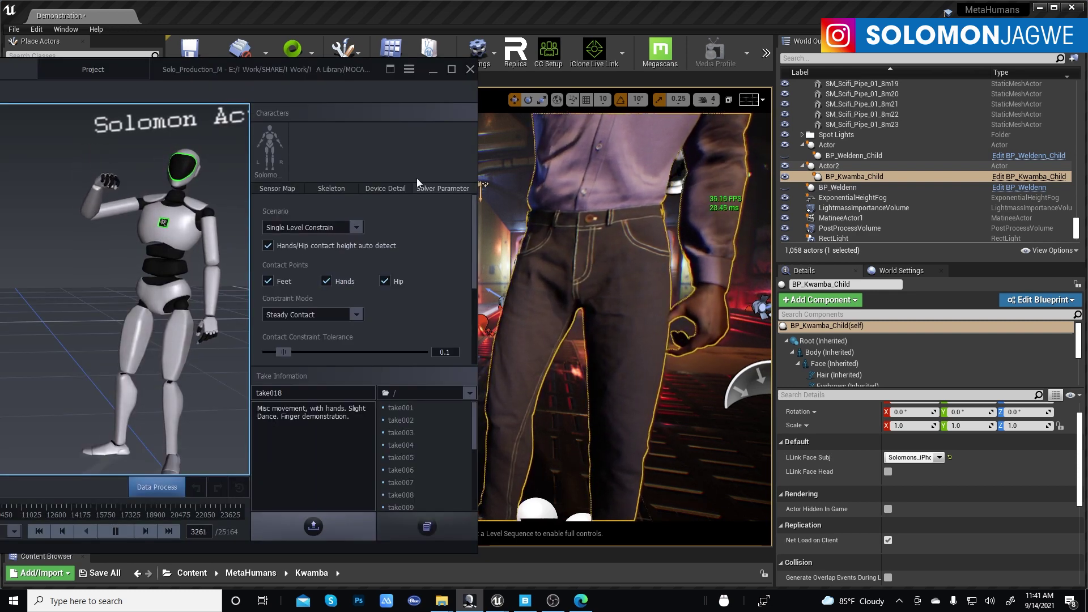
Go back to Unreal Engine and examine Kwamba's live hand and upper-body motion
left_click(485, 184)
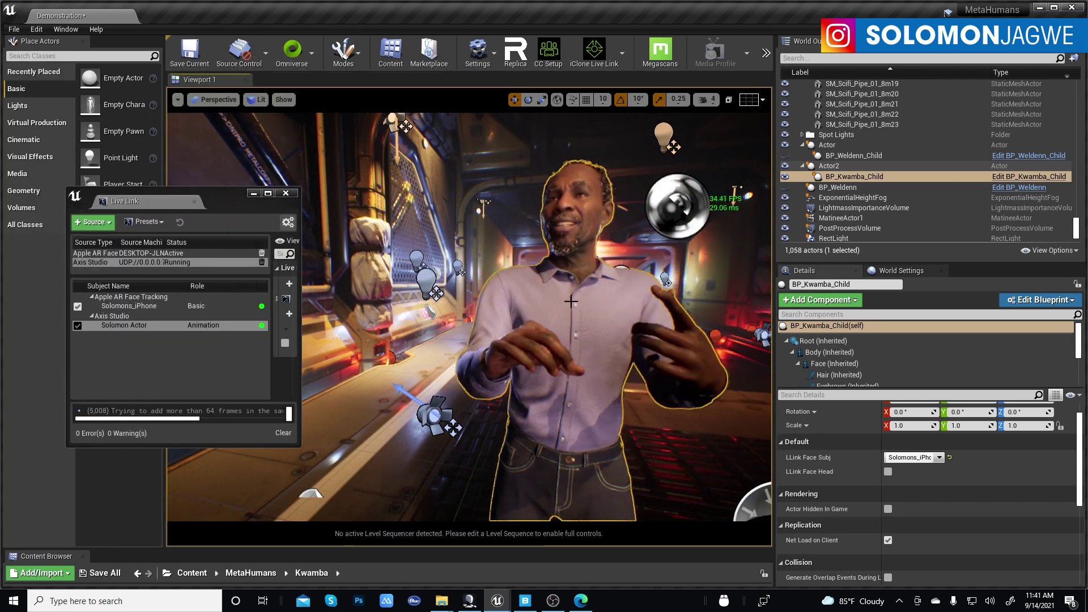
scroll(570, 316, "down", 5)
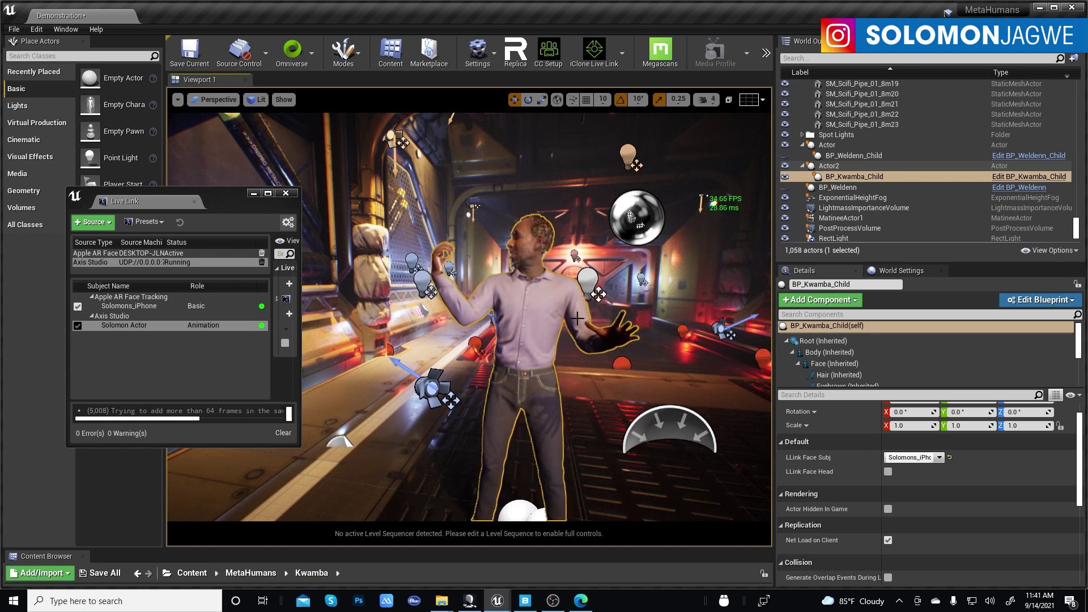
scroll(551, 315, "up", 3)
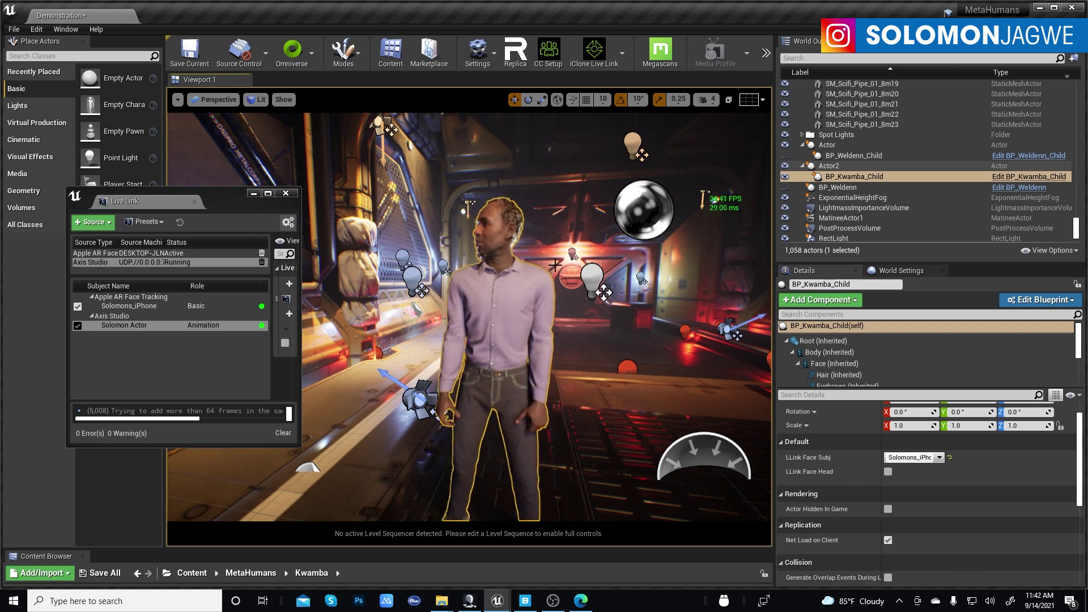
Pilot CineCameraActor3 for a close-up of Kwamba's face, deselect Kwamba by selecting the background door, and widen the viewport
left_click(219, 100)
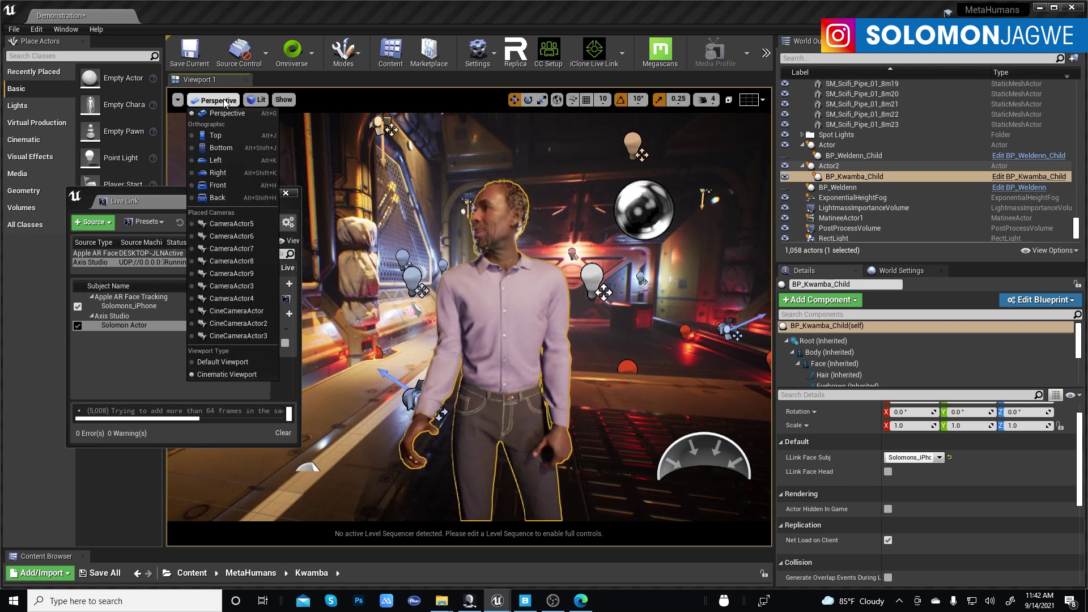
left_click(253, 335)
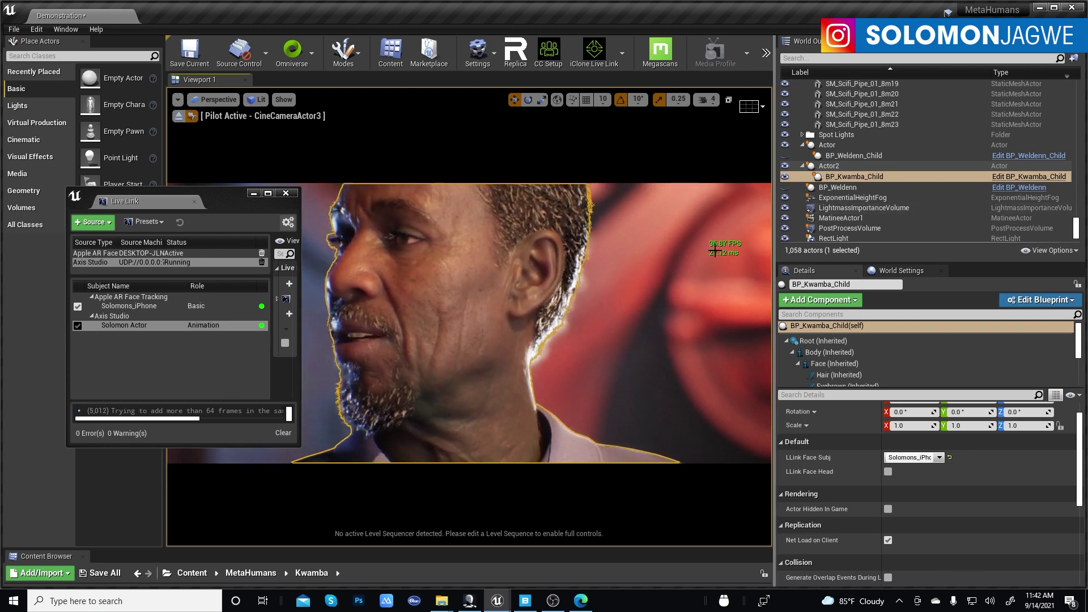
left_click(761, 290)
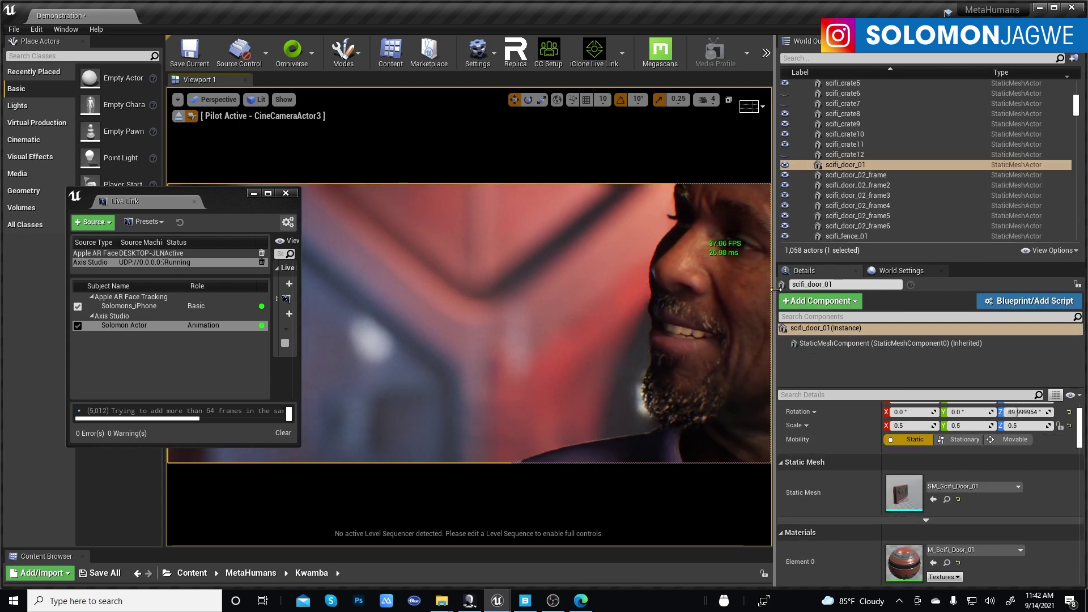
left_click_drag(774, 290, 918, 289)
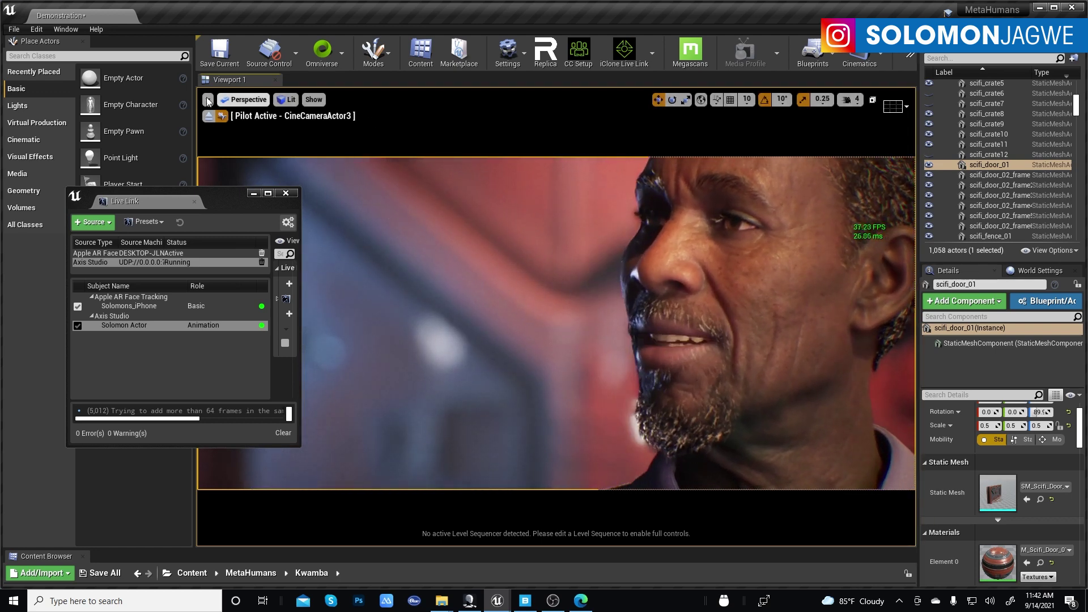
Look through CineCameraActor2, then switch the viewport to CineCameraActor
left_click(250, 100)
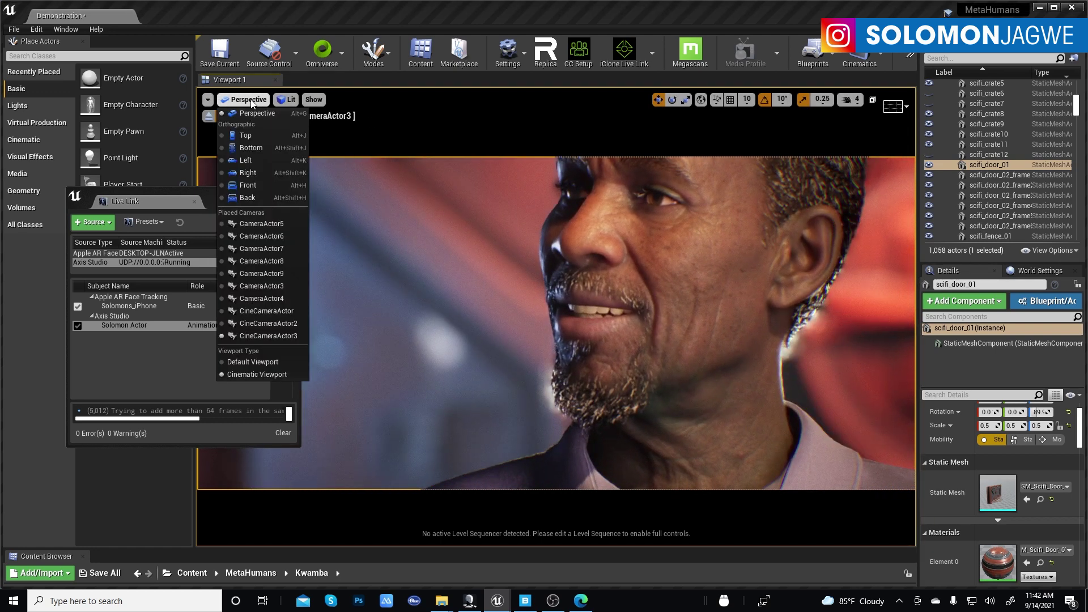
left_click(280, 321)
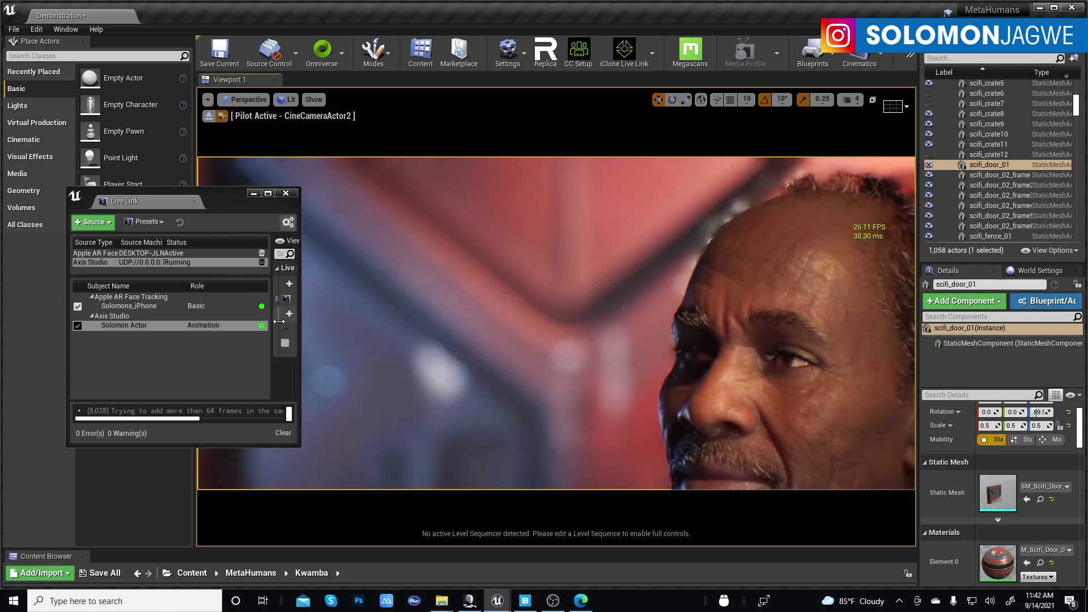
left_click(249, 99)
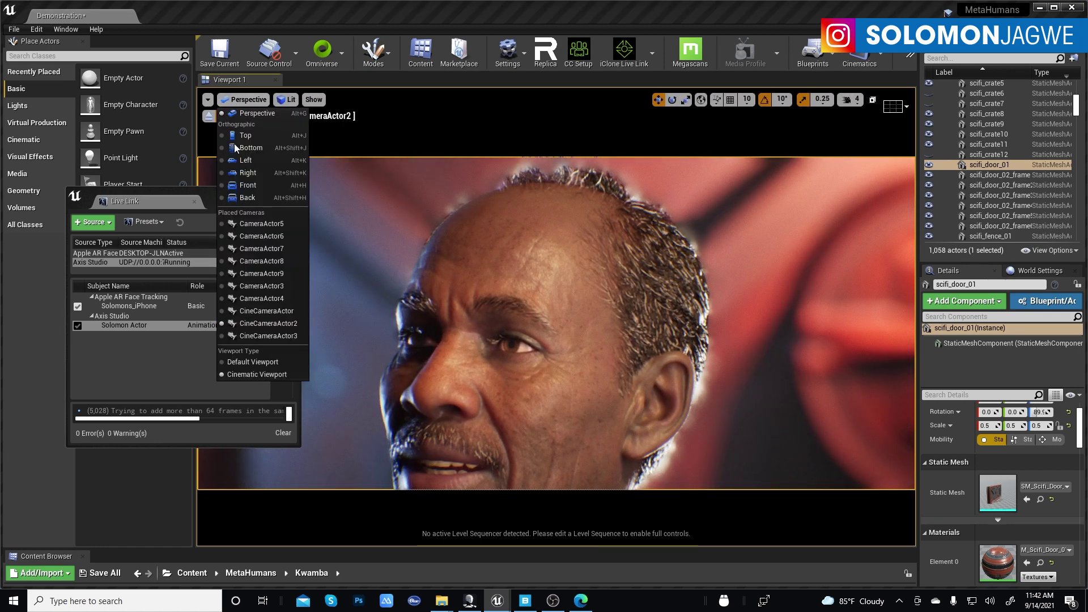
left_click(264, 313)
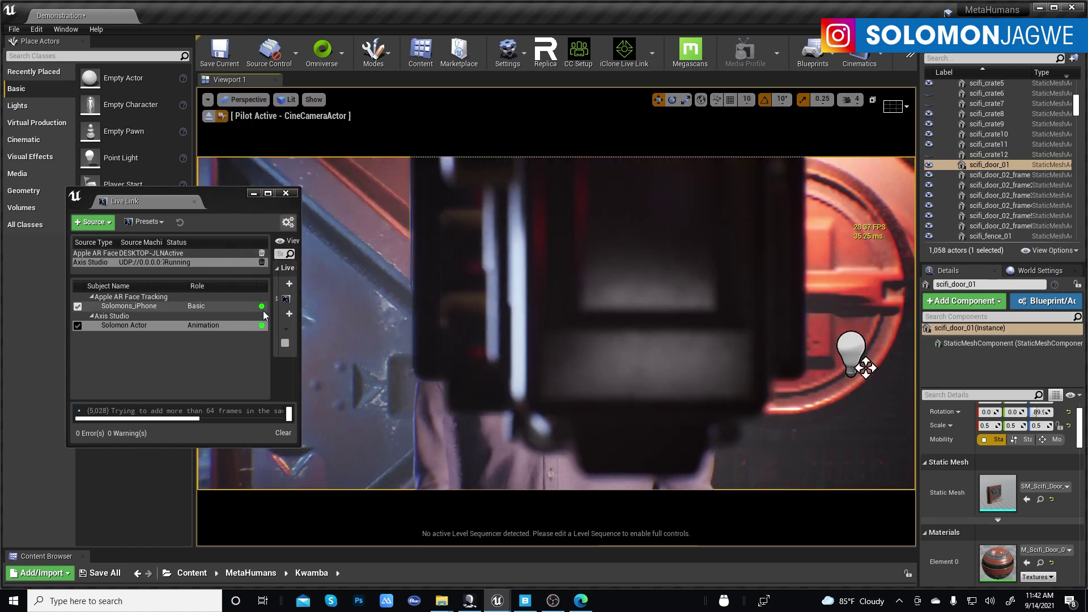
Hide CineCameraActor3 and CineCameraActor2, which block the shot, and select the background door
left_click(702, 206)
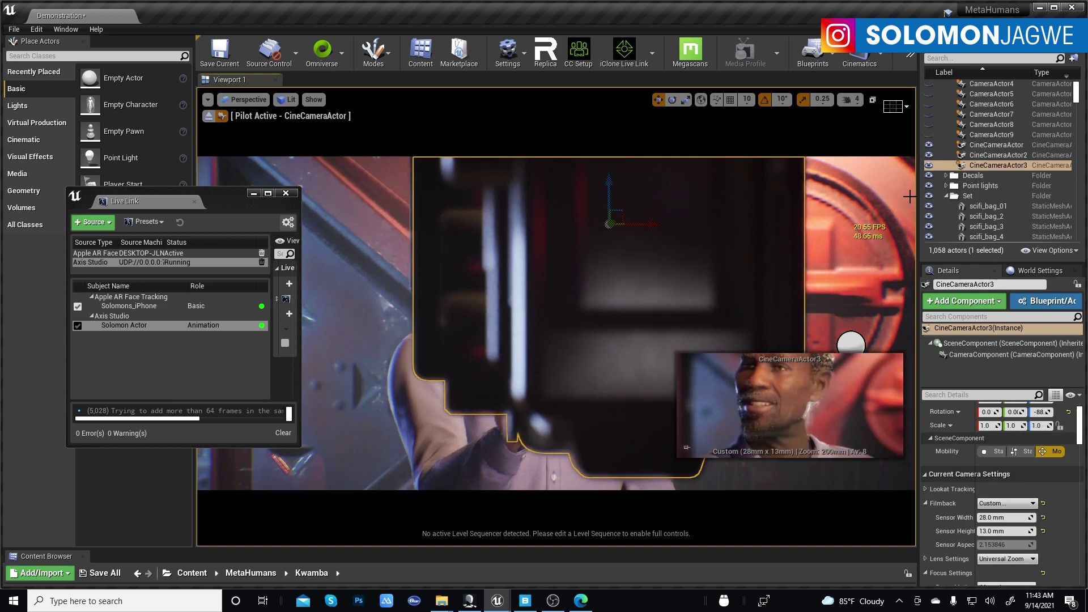
left_click(929, 156)
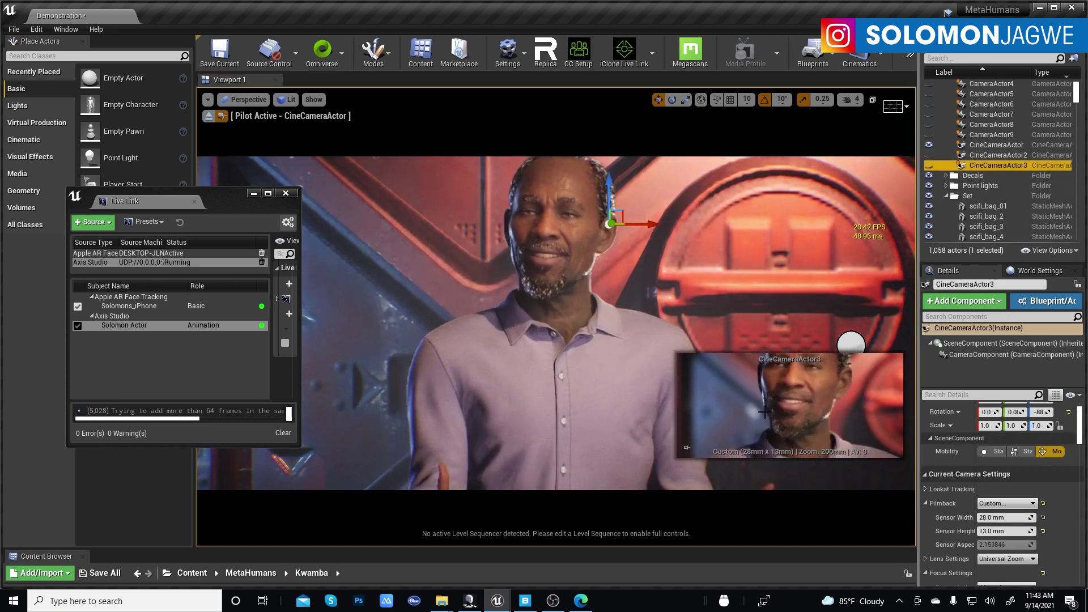
left_click(396, 204)
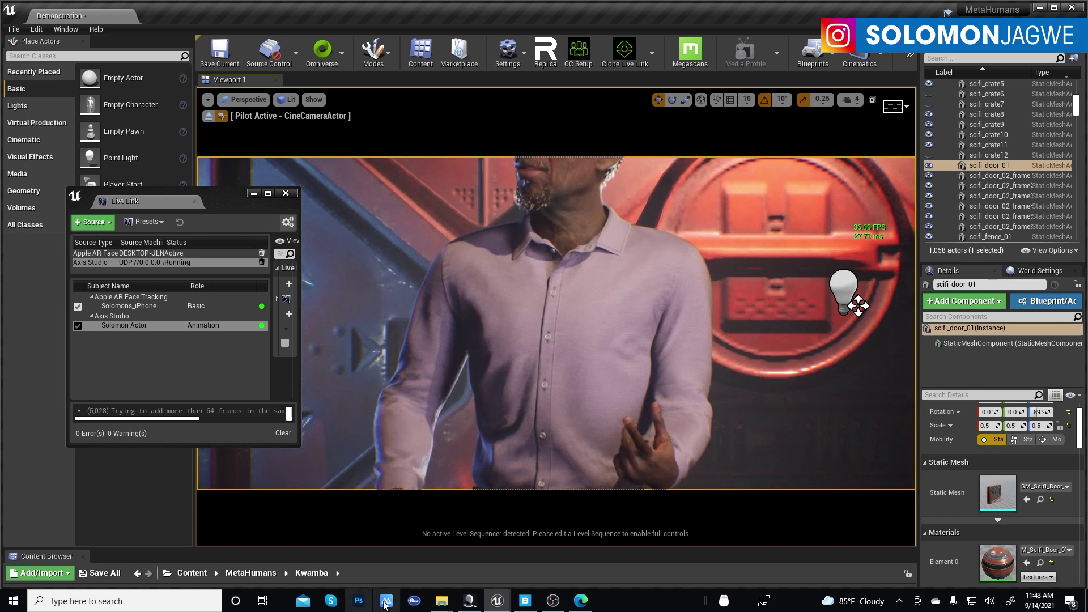
Switch to Axis Studio and review the BVH - Edit skeleton choice in the BVH Broadcasting settings
left_click(469, 601)
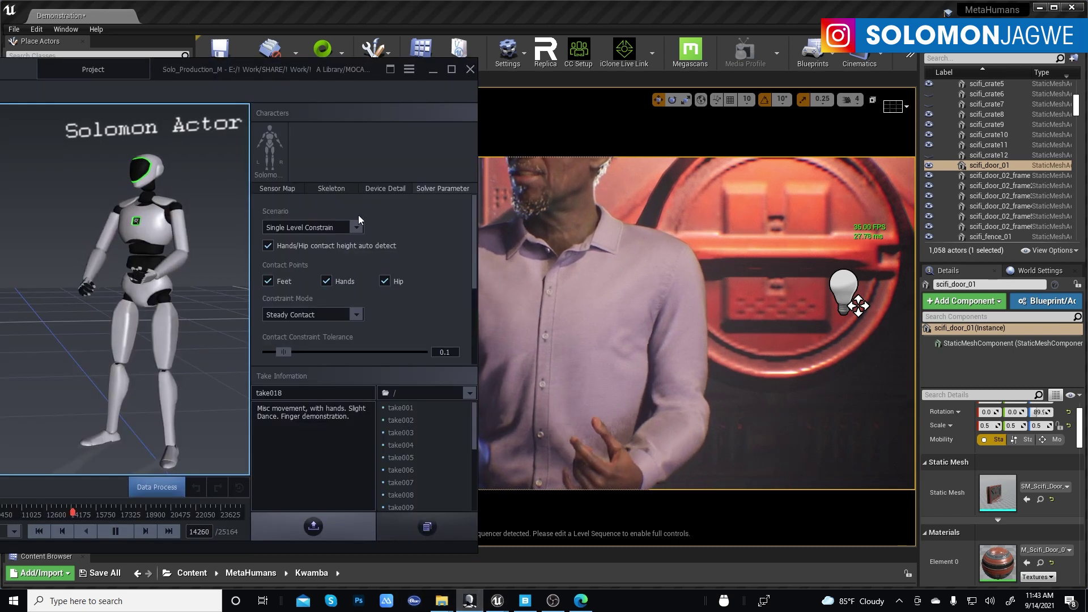
left_click(410, 69)
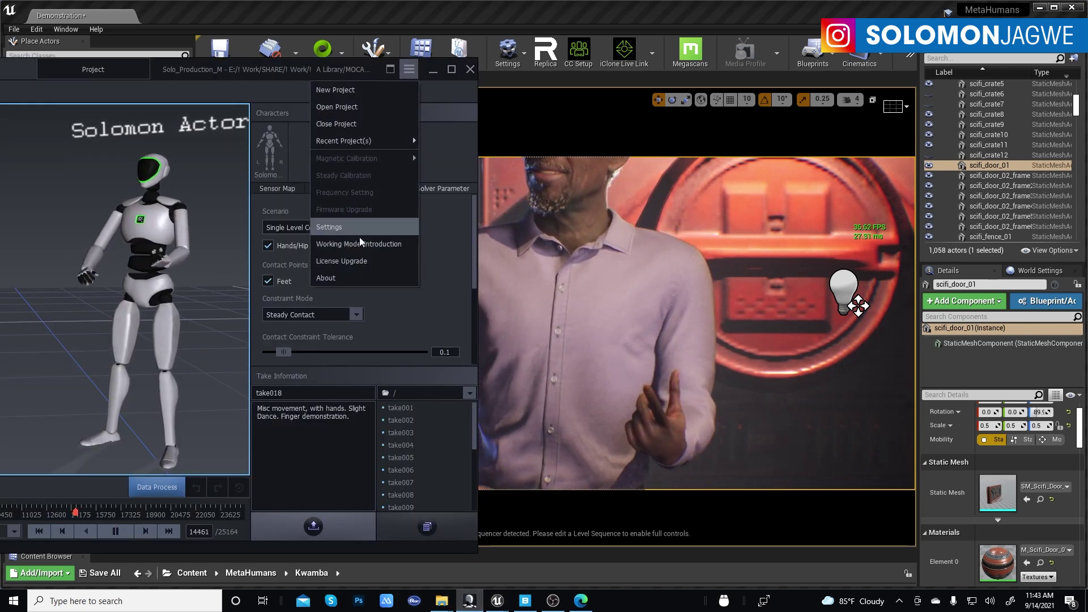
left_click(335, 227)
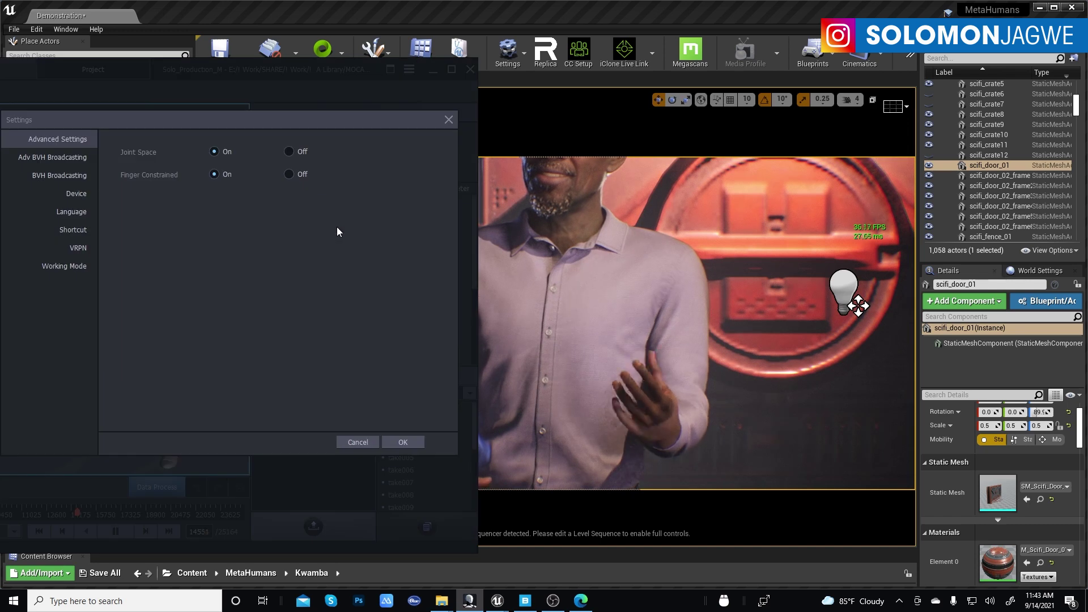
left_click(69, 175)
scroll(445, 255, "down", 3)
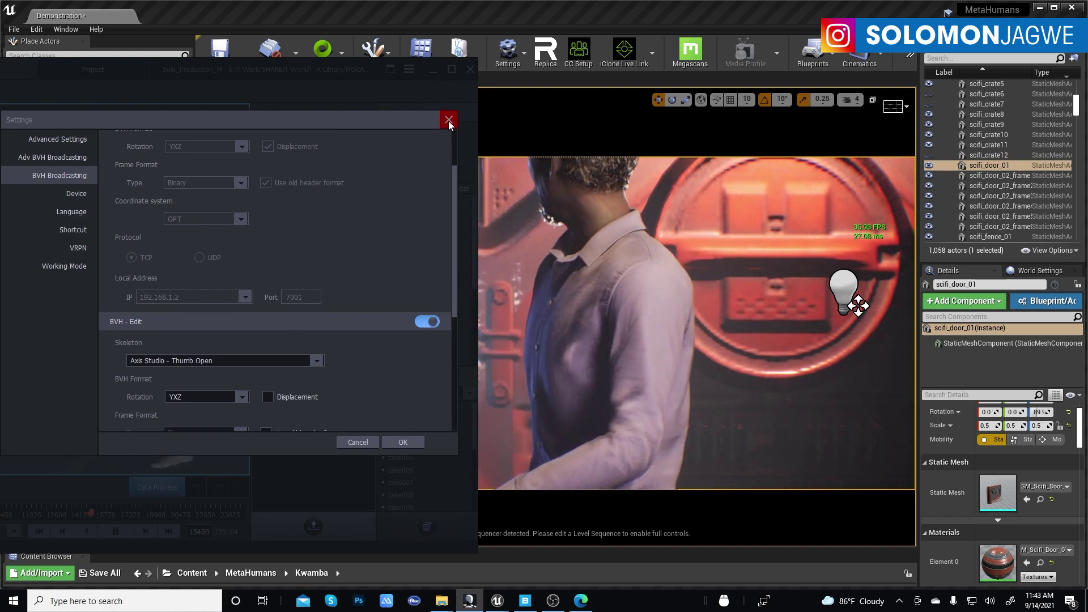
Confirm the Axis Studio broadcasting settings, then switch to Unreal Engine and open the AnimGraph of metahuman_base_skel_AnimBlueprint
left_click(405, 442)
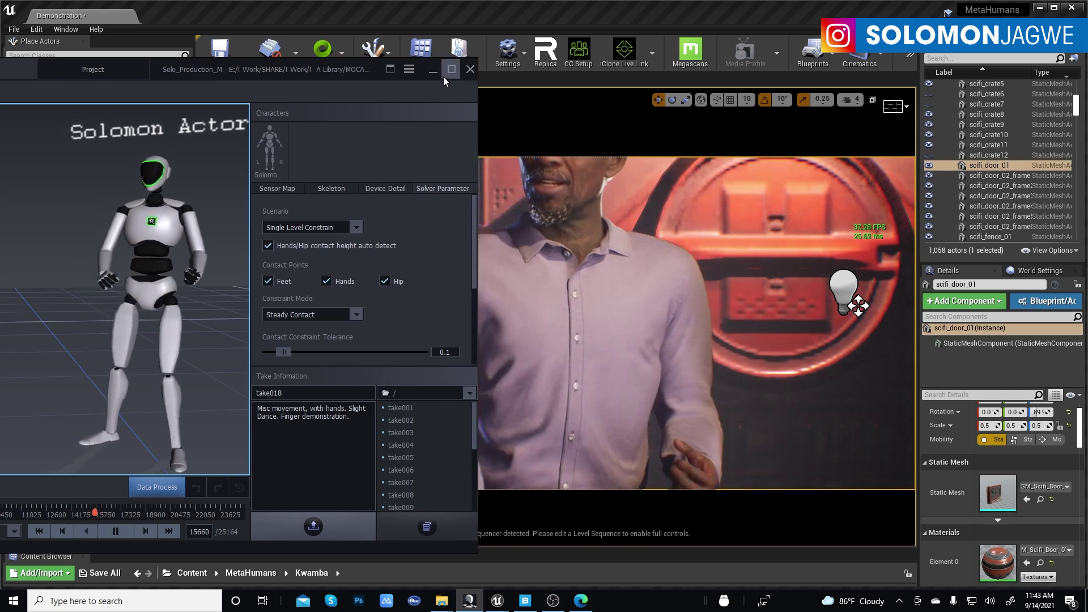
left_click(431, 69)
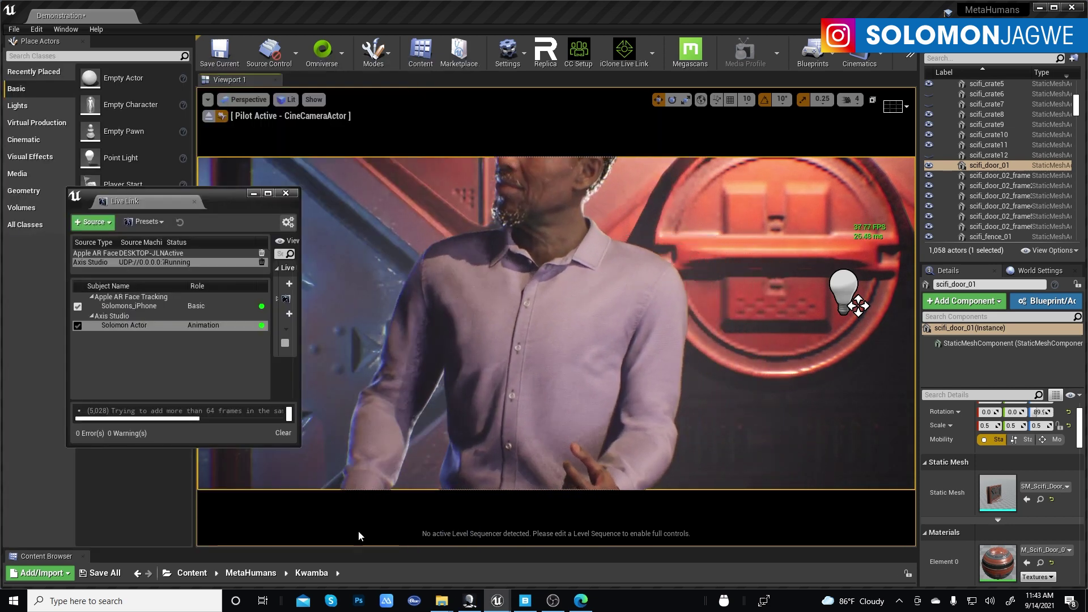
mouse_move(498, 602)
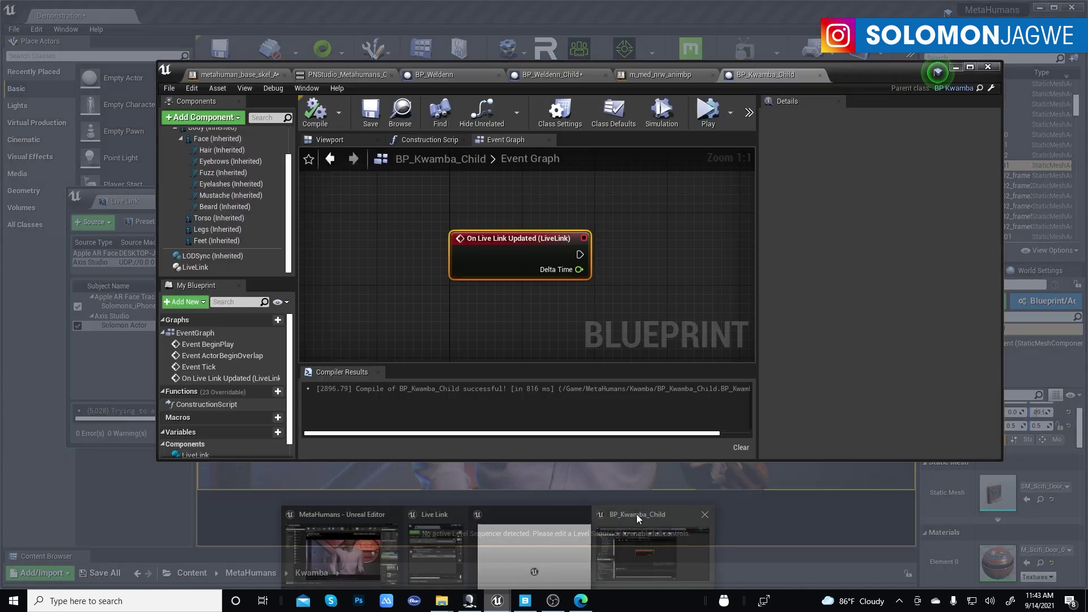
left_click(637, 514)
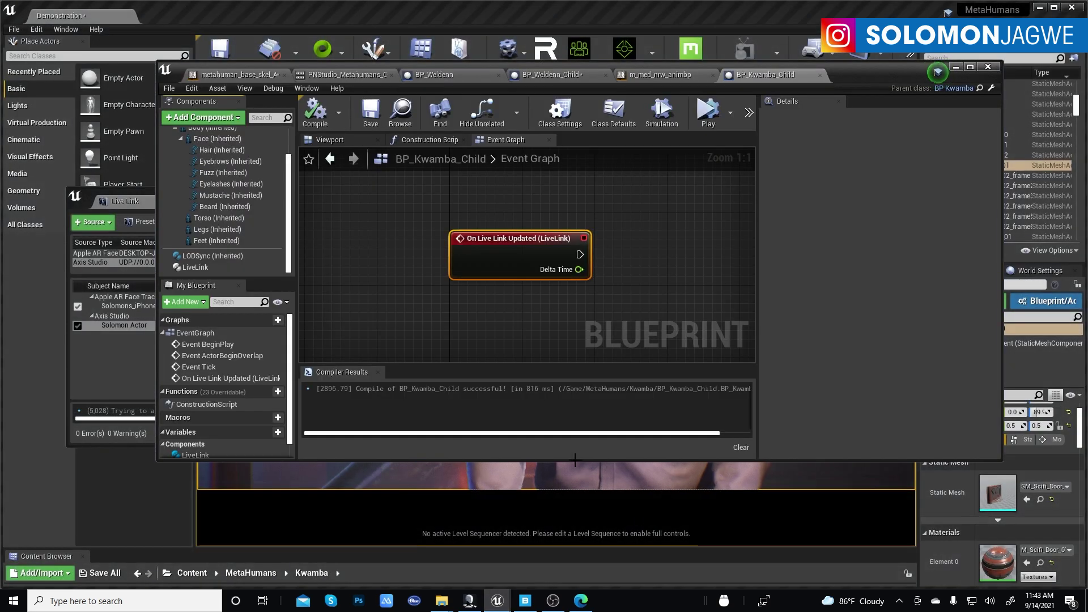
left_click(230, 74)
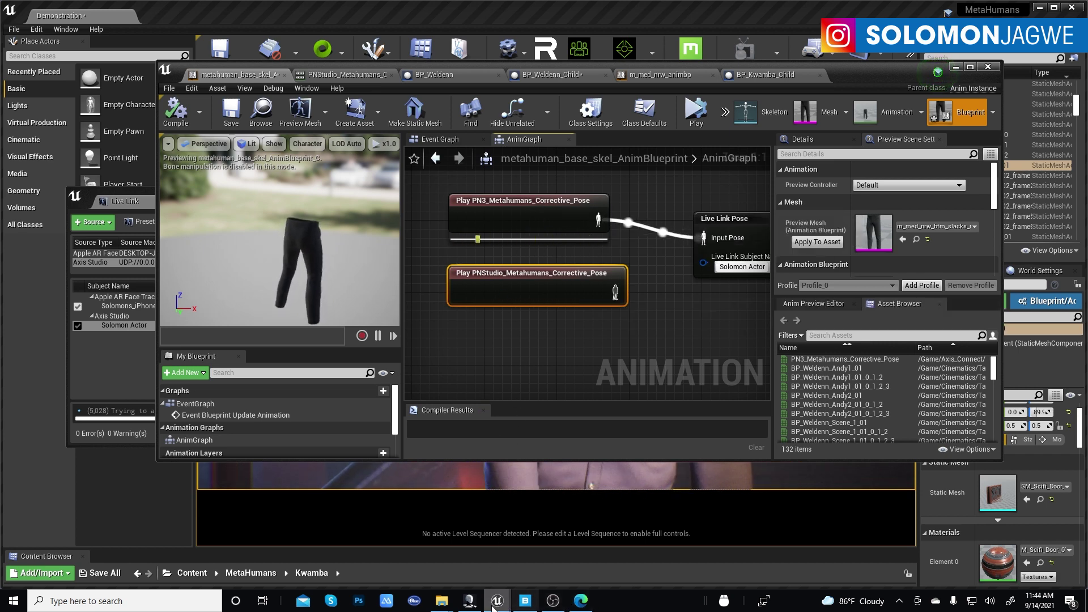
Review the corrective T-pose article in the browser and the PN3 and PNStudio FBX files in the NOITOM_Metahumans_Corrective_Poses folder
left_click(581, 601)
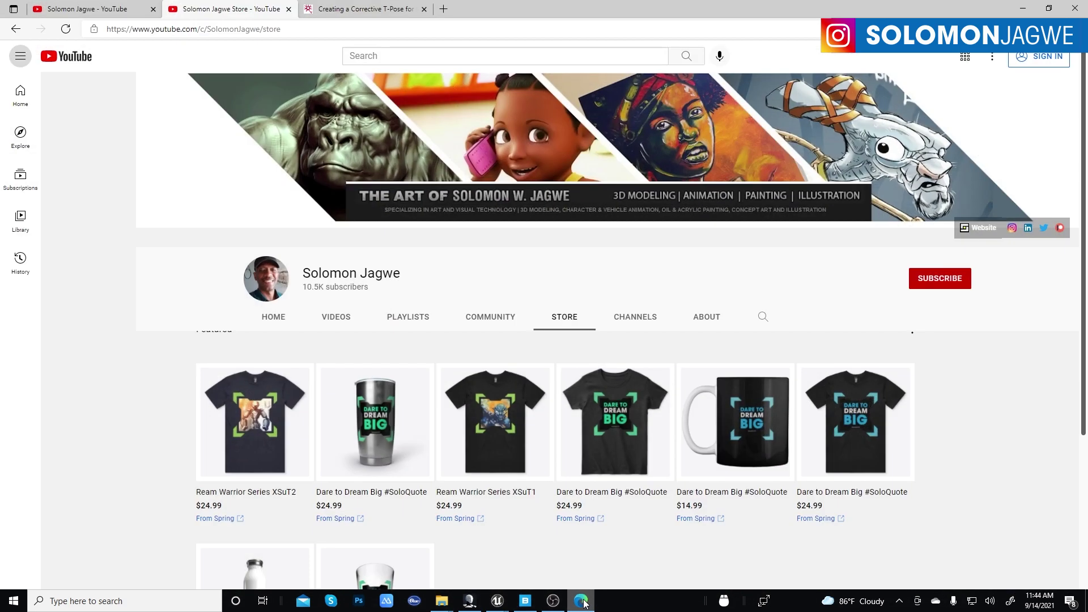
left_click(372, 9)
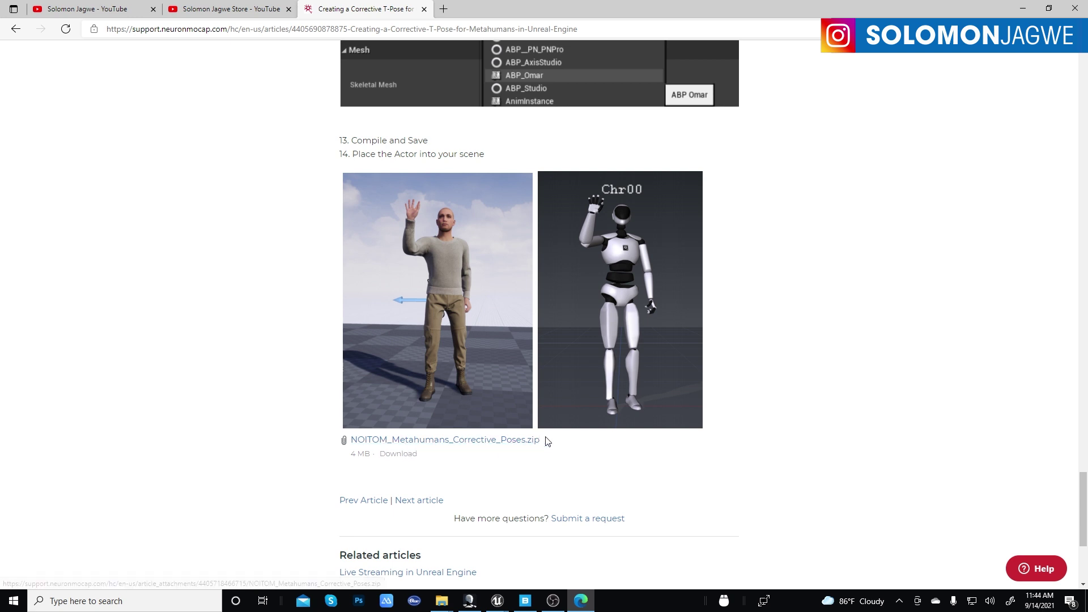
left_click(445, 600)
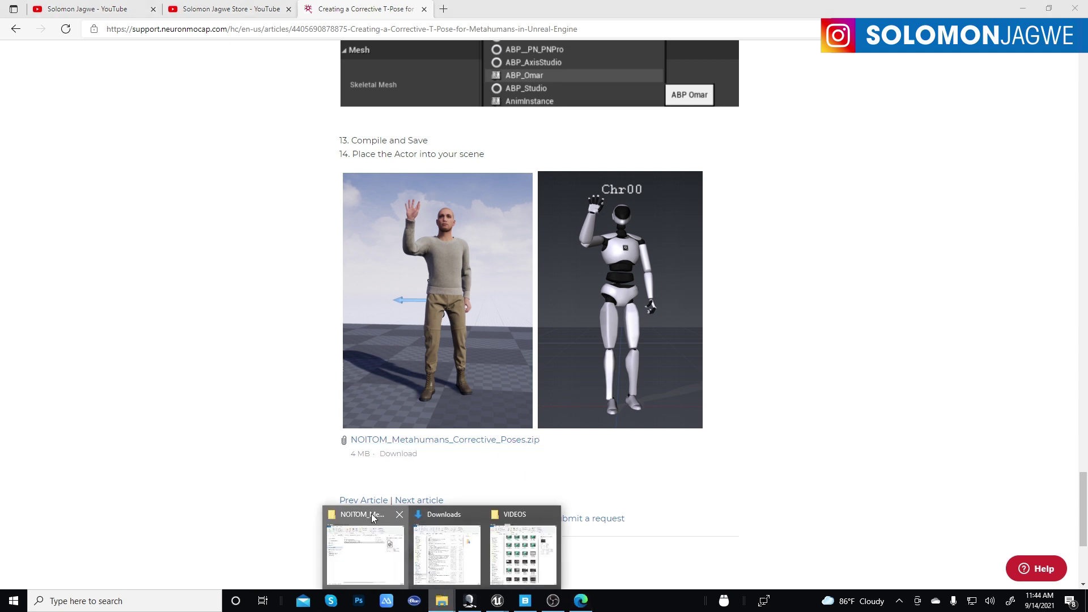
left_click(373, 519)
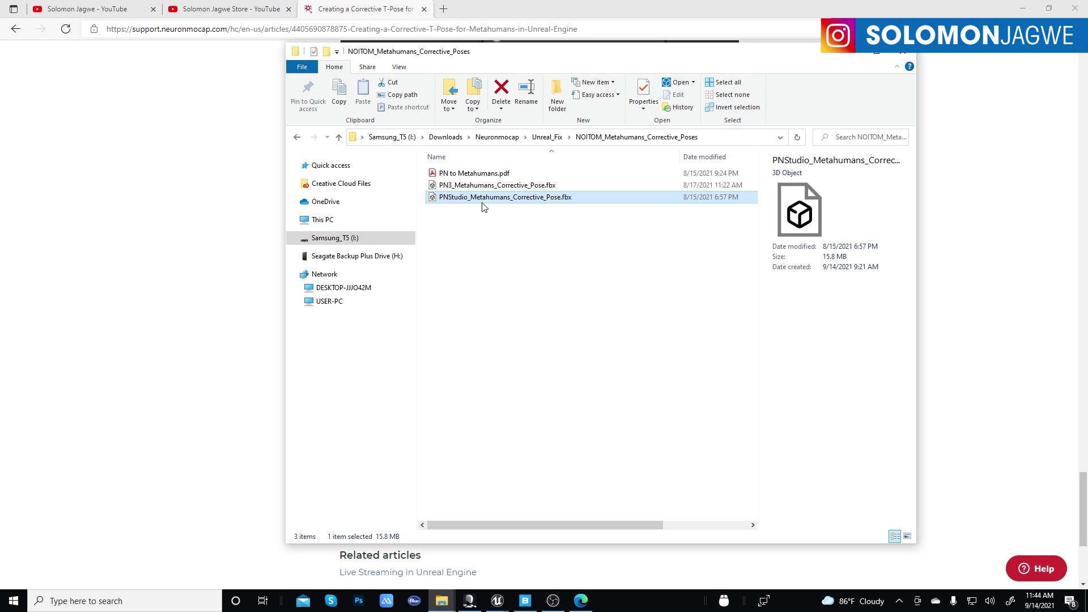
left_click(519, 220)
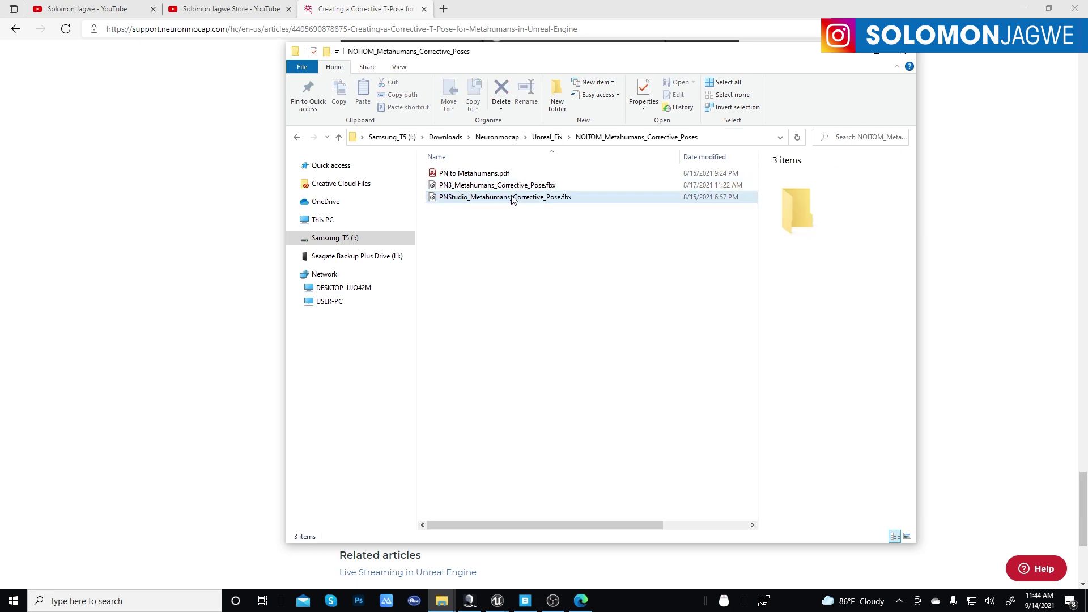
left_click(510, 186)
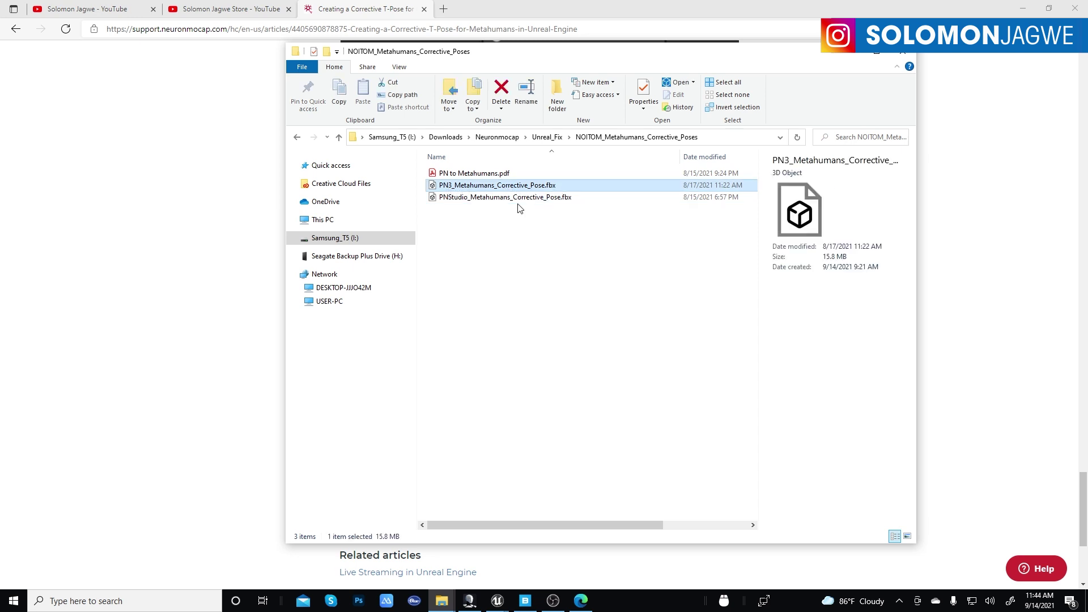
left_click(472, 197)
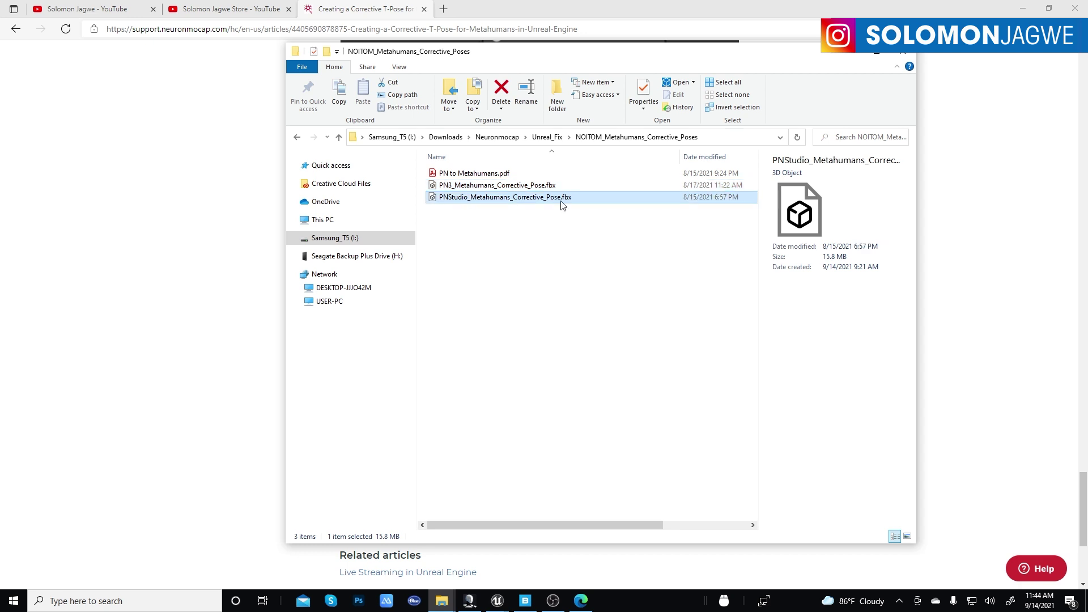
left_click(519, 189)
left_click(523, 221)
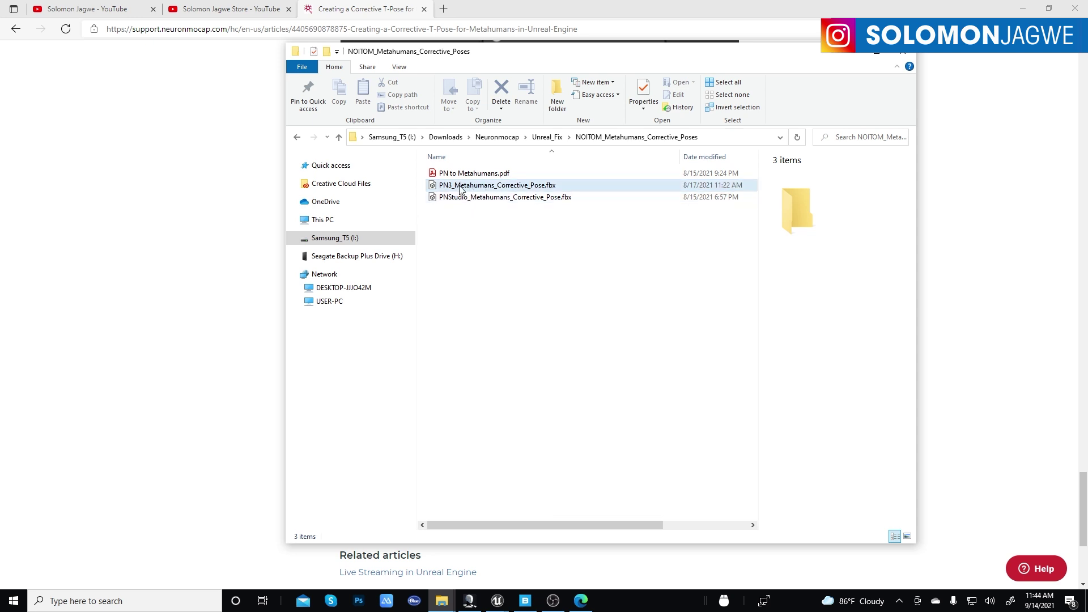
Back in Unreal Engine, connect PNStudio_Metahumans_Corrective_Pose to the Live Link Pose input, compile, and uncover the viewport to check Kwamba
left_click(472, 605)
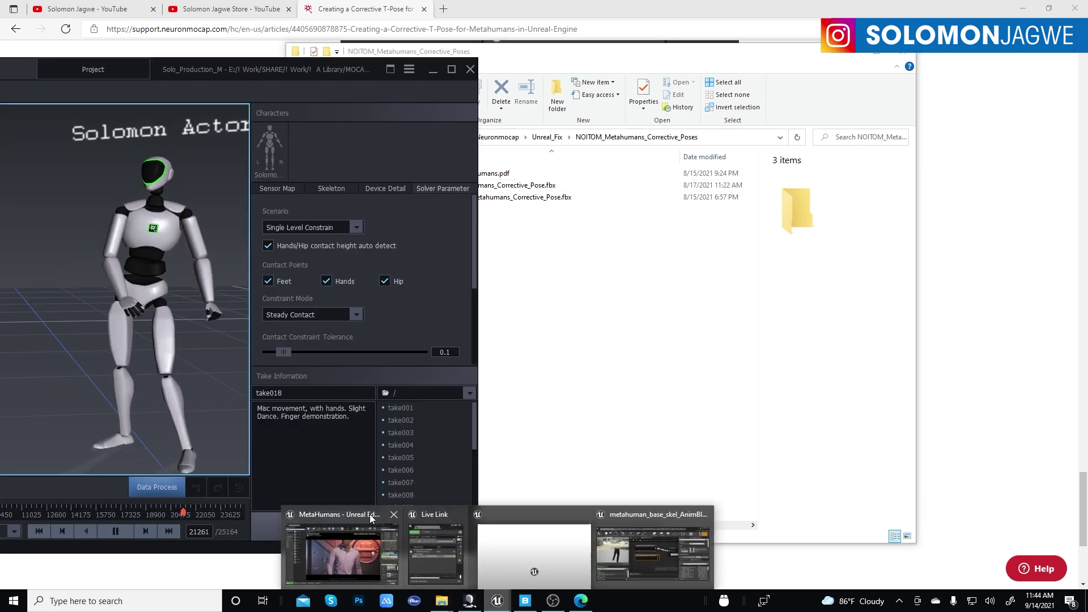
left_click(339, 516)
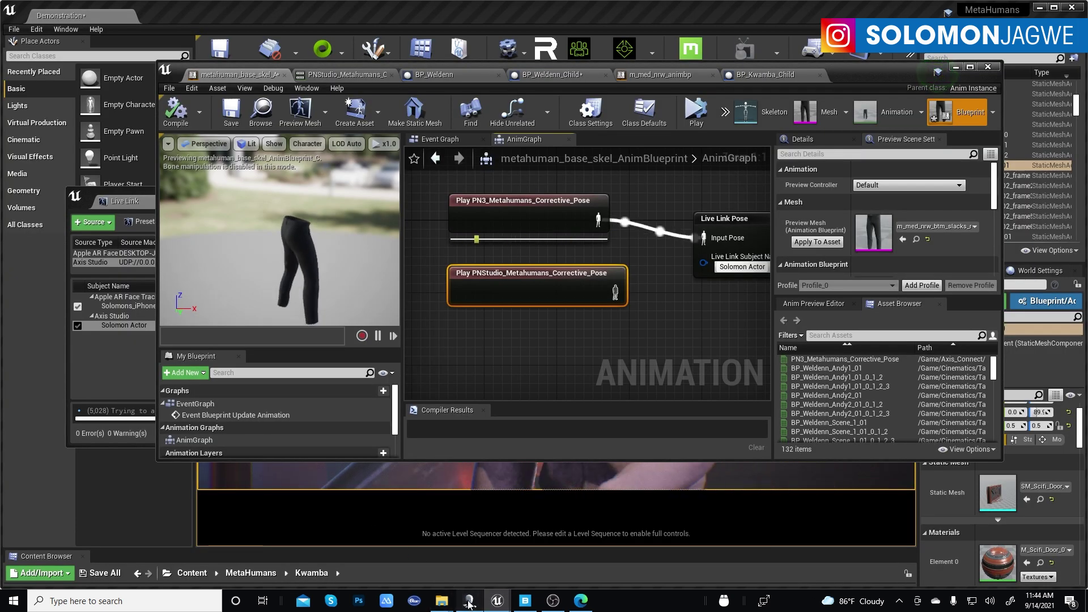
left_click(468, 604)
left_click(563, 328)
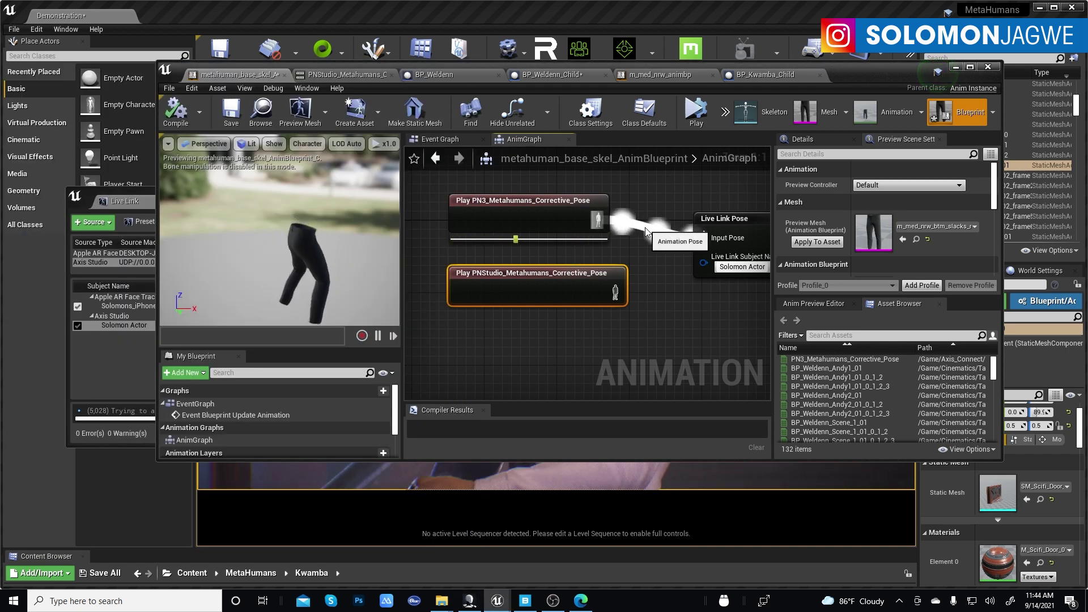
left_click_drag(622, 290, 703, 237)
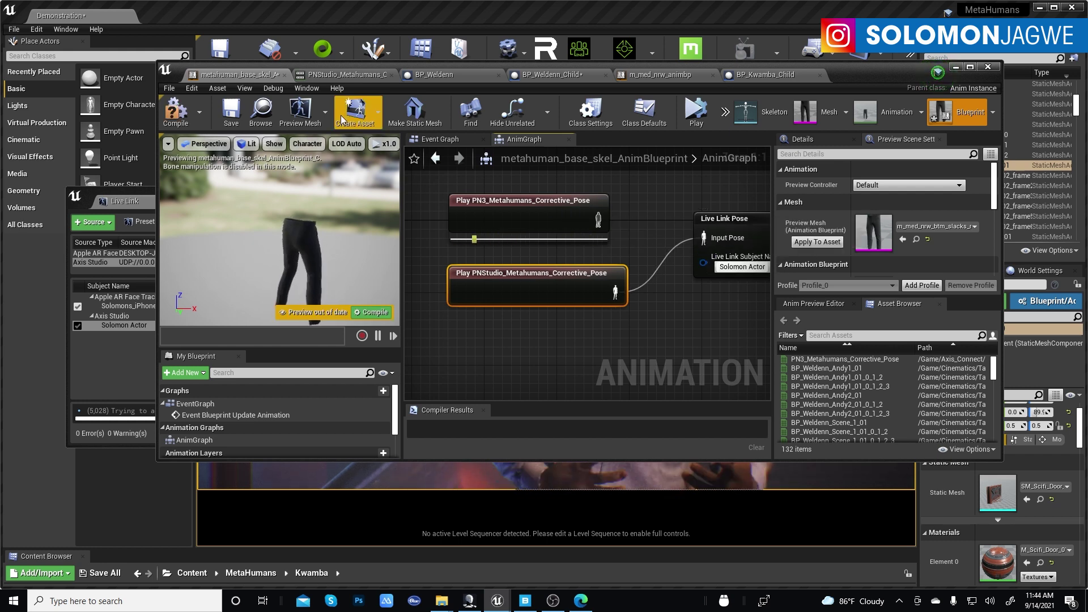
left_click(191, 120)
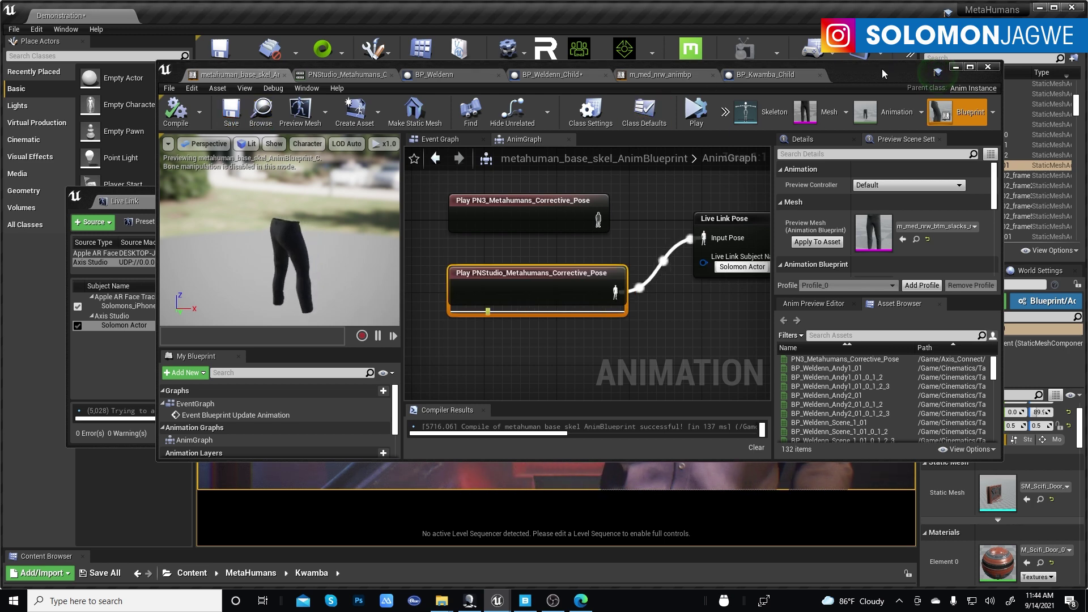
left_click_drag(882, 69, 906, 468)
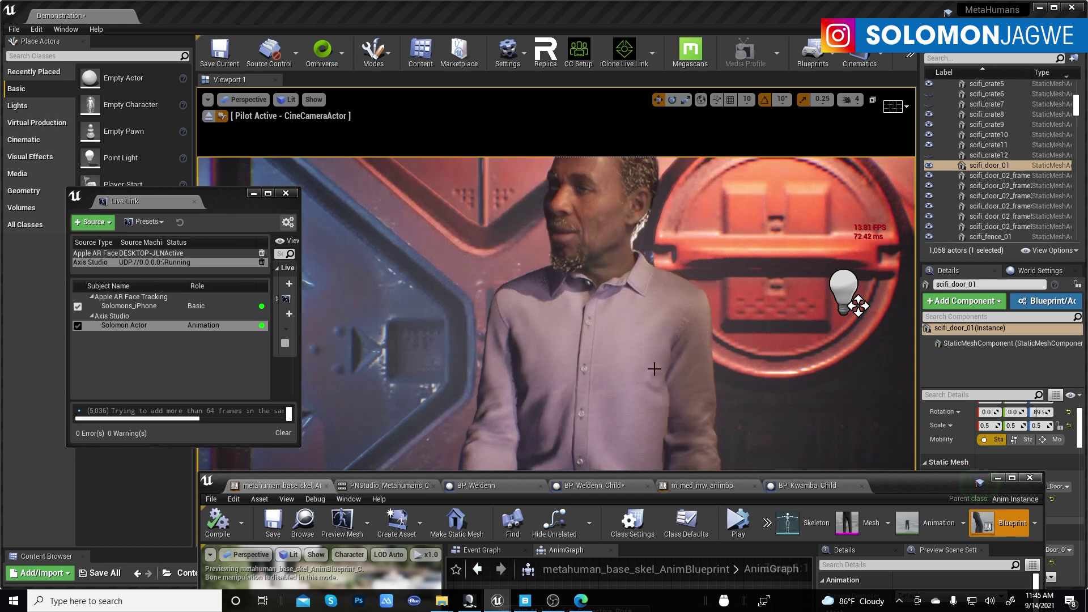
Connect PN3_Metahumans_Corrective_Pose to the Live Link Pose input, compile the animation blueprint, and minimize its window
left_click_drag(893, 485, 854, 170)
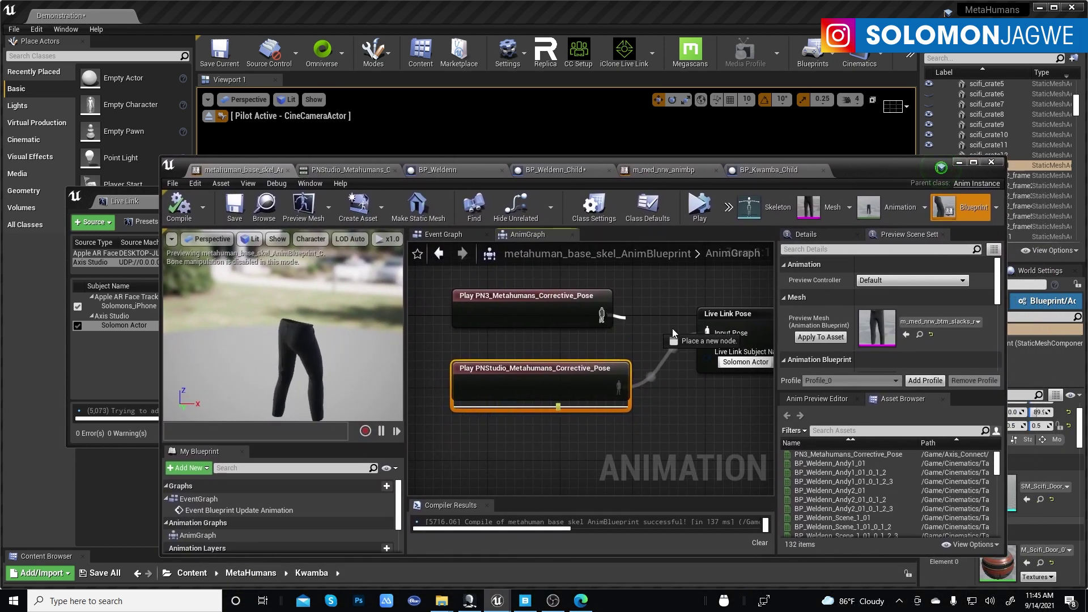
left_click_drag(727, 333, 727, 334)
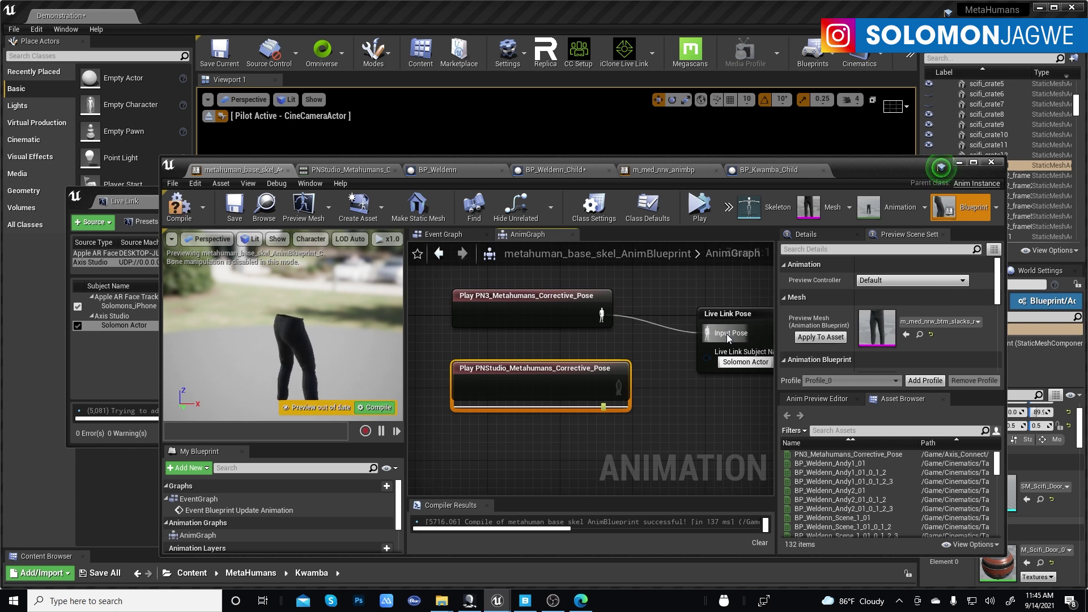
left_click(179, 209)
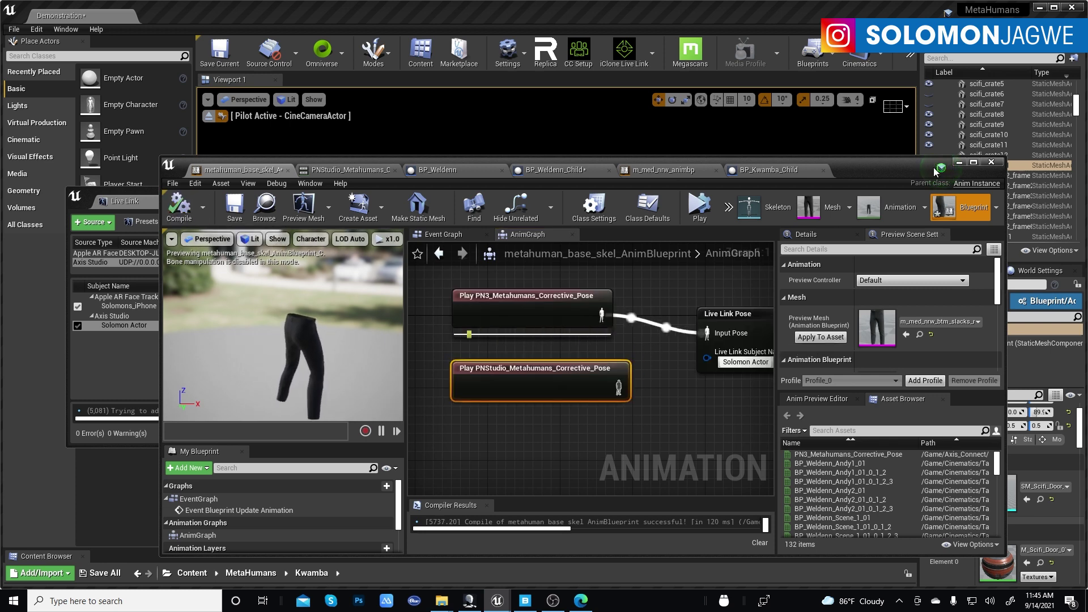
left_click(959, 163)
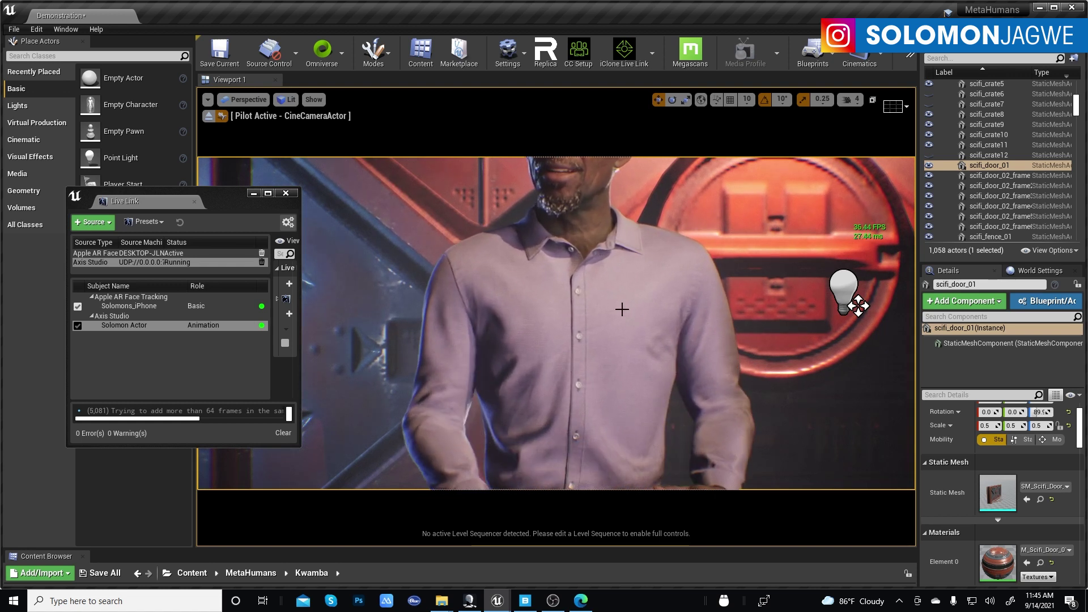
Reframe the CineCameraActor shot on Kwamba's upper body and hands, and compare his motion with the actor in Axis Studio
right_click_drag(632, 258, 626, 229)
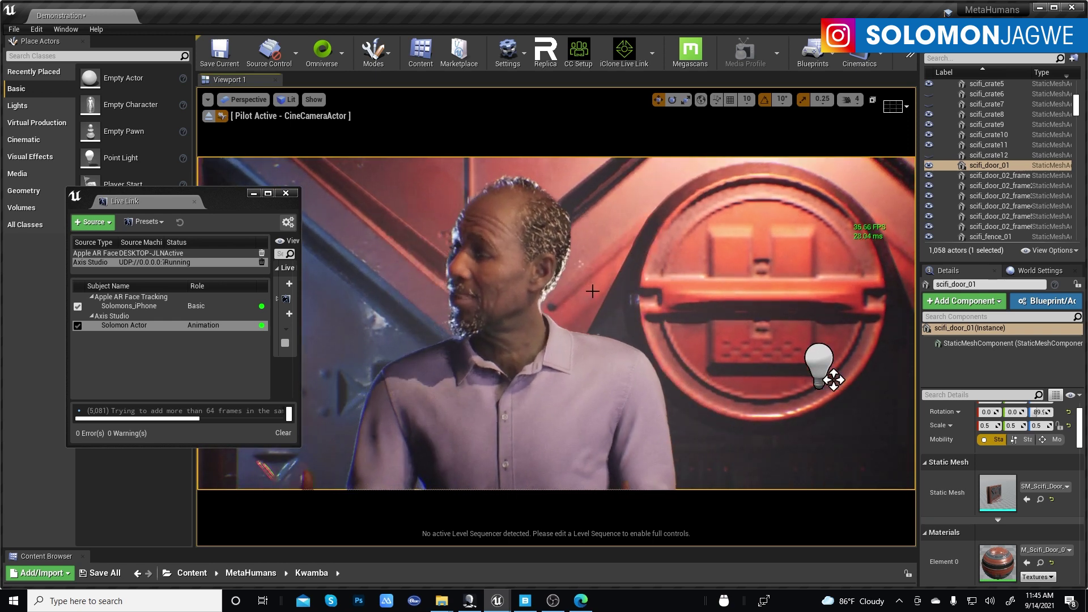
right_click_drag(632, 259, 624, 290)
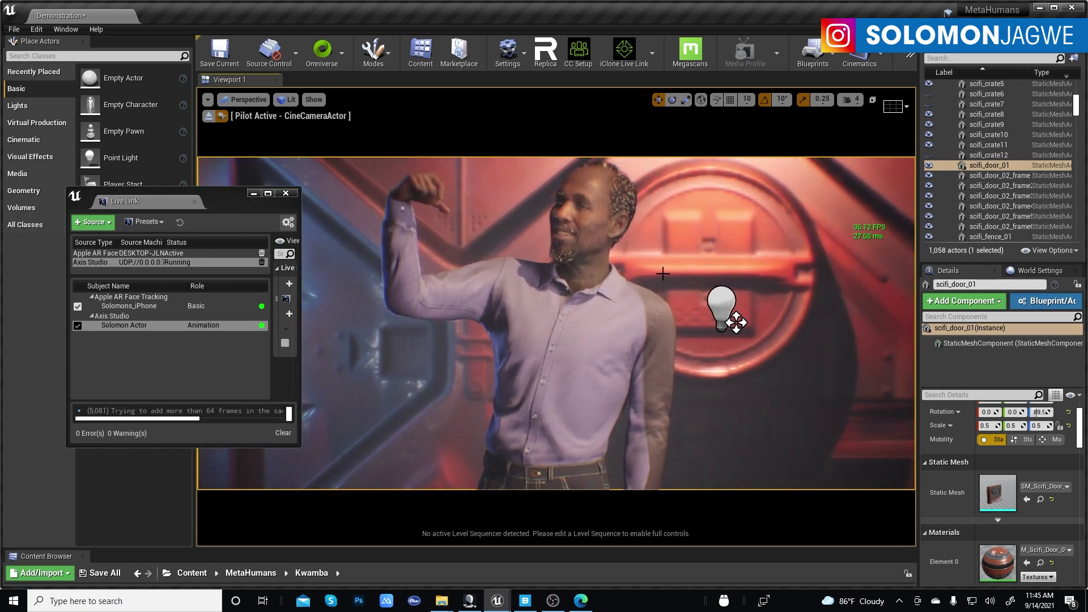
left_click(465, 603)
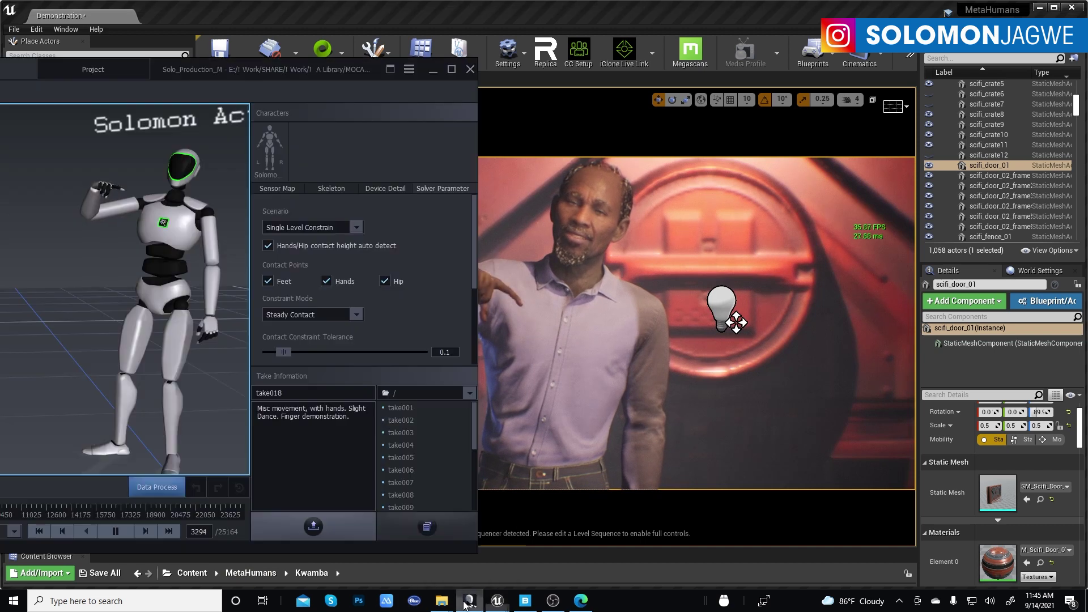
mouse_move(590, 341)
right_mouse_down()
mouse_move(561, 341)
mouse_move(609, 341)
right_mouse_up()
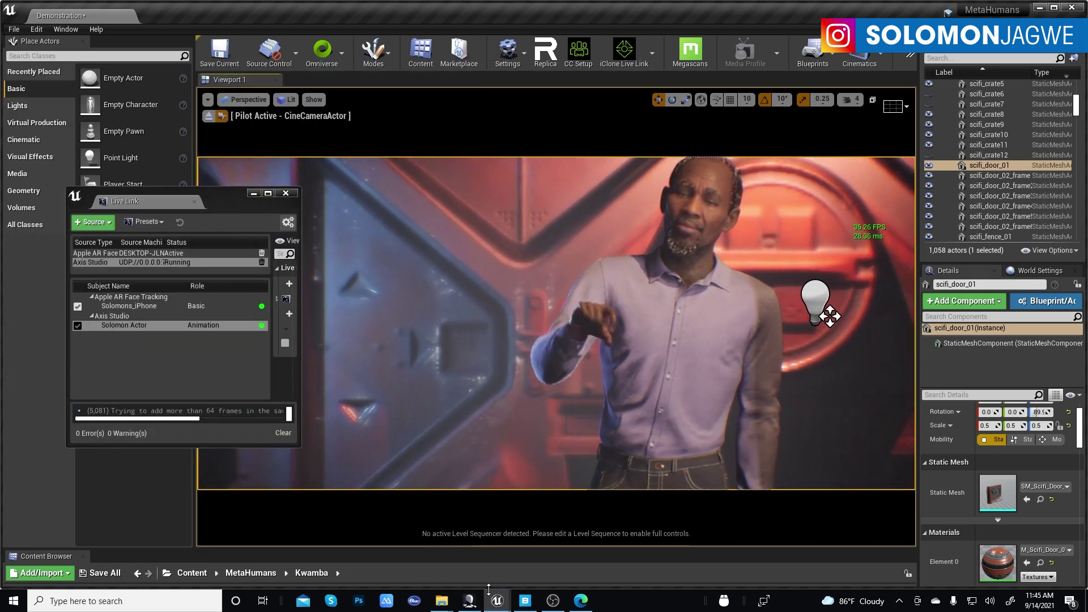
left_click(470, 602)
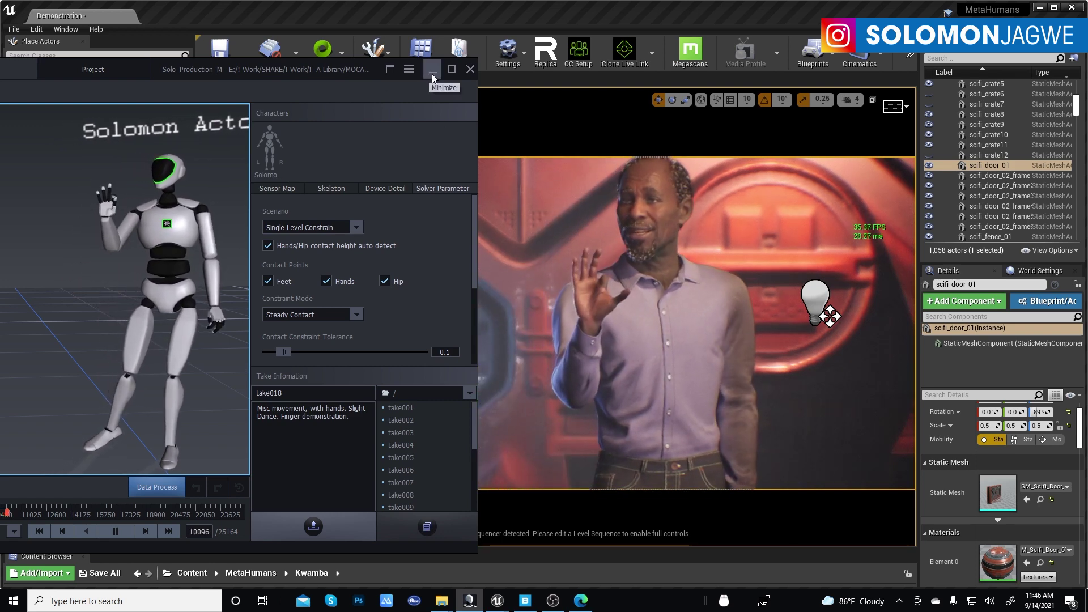
left_click(432, 73)
Switch the viewport to CineCameraActor3 for the close-up of Kwamba's face and show it full screen
left_click(258, 101)
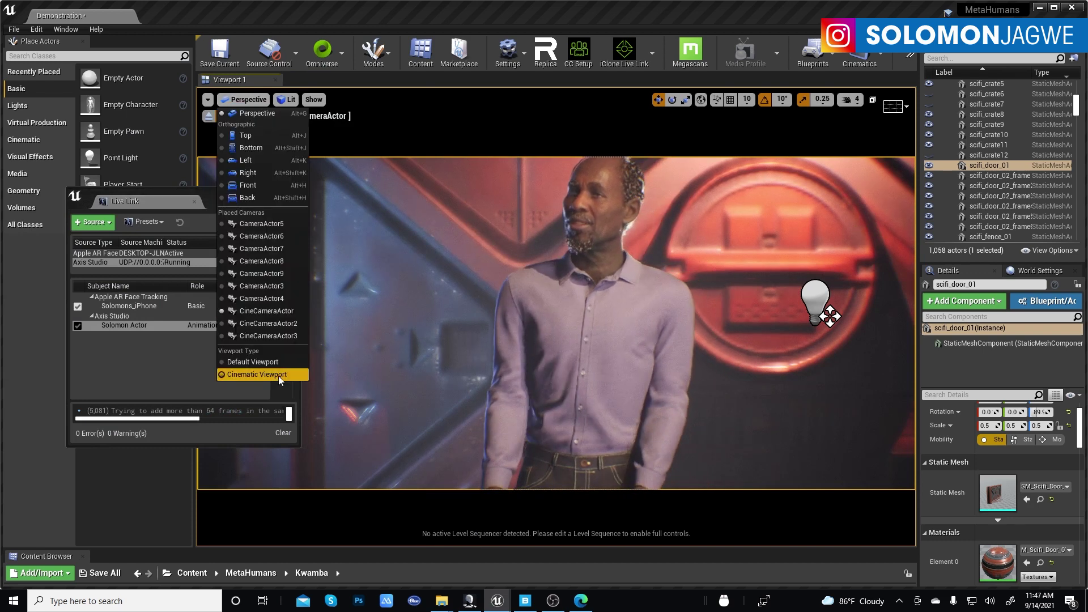
left_click(273, 335)
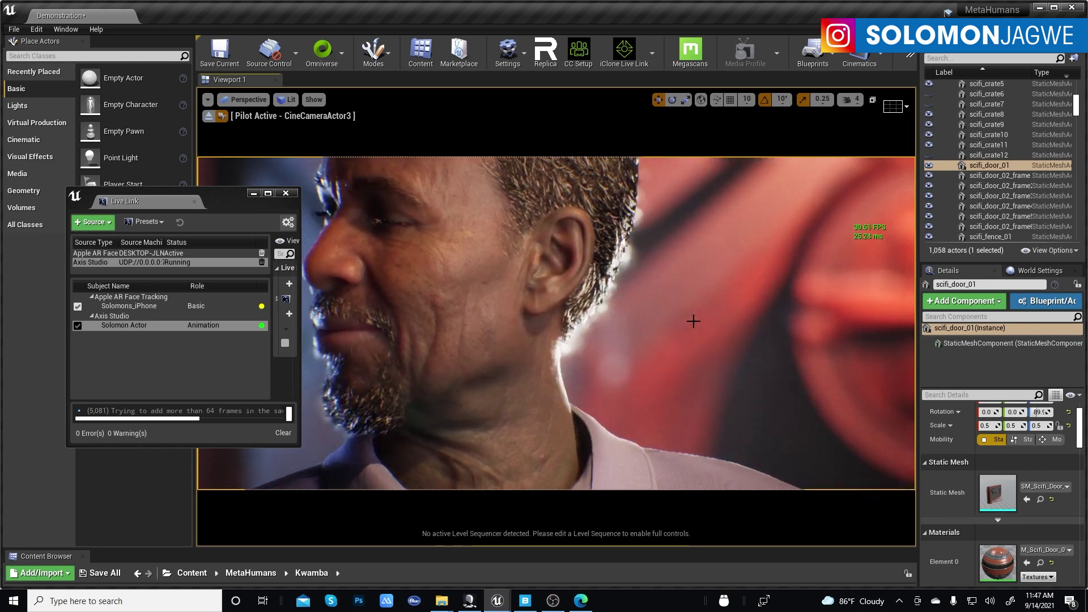
left_click(693, 321)
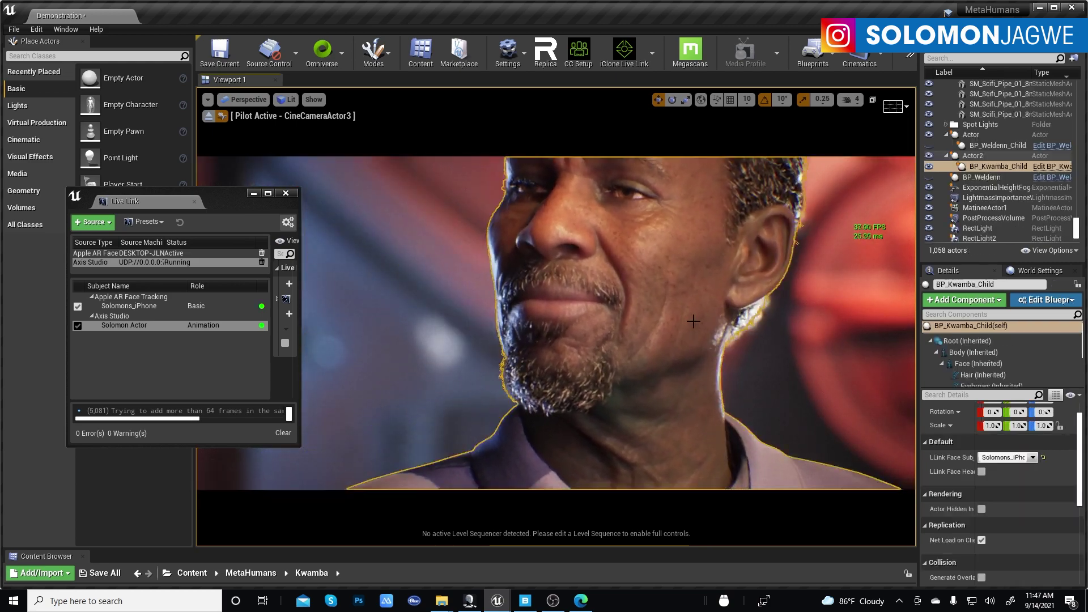
key("F11")
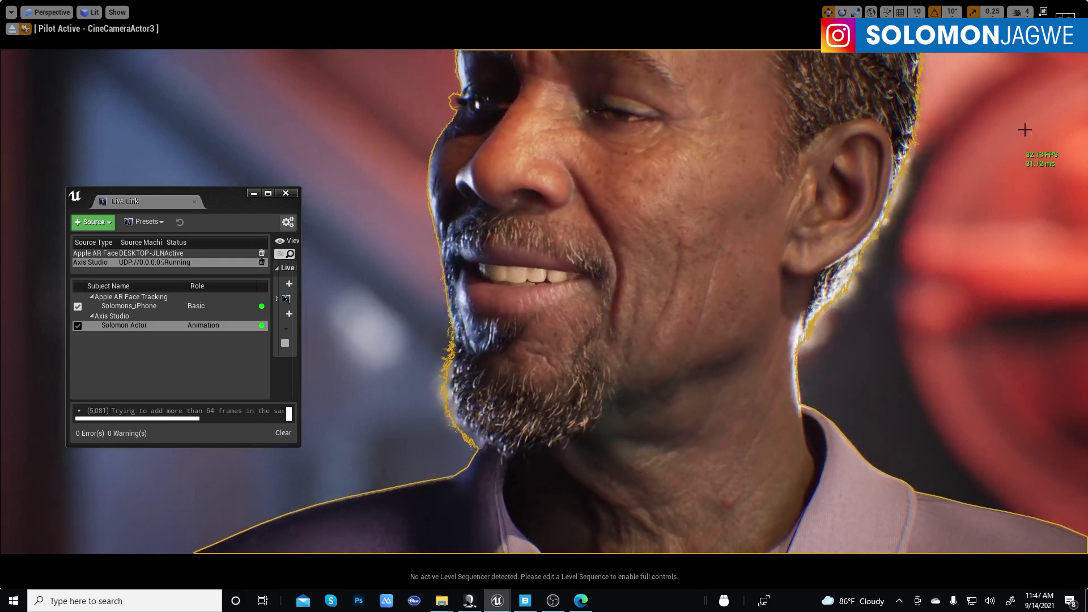
Switch to Quixel Bridge, browse the My MetaHumans collection, and return to the full-screen Unreal Engine viewport
left_click(581, 602)
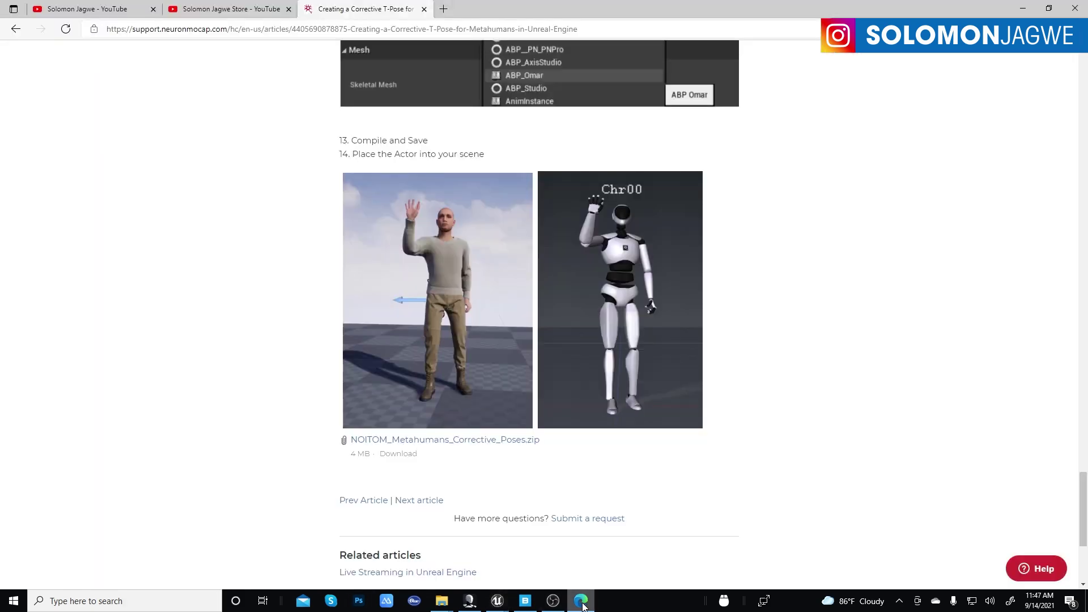
left_click(581, 602)
left_click(524, 601)
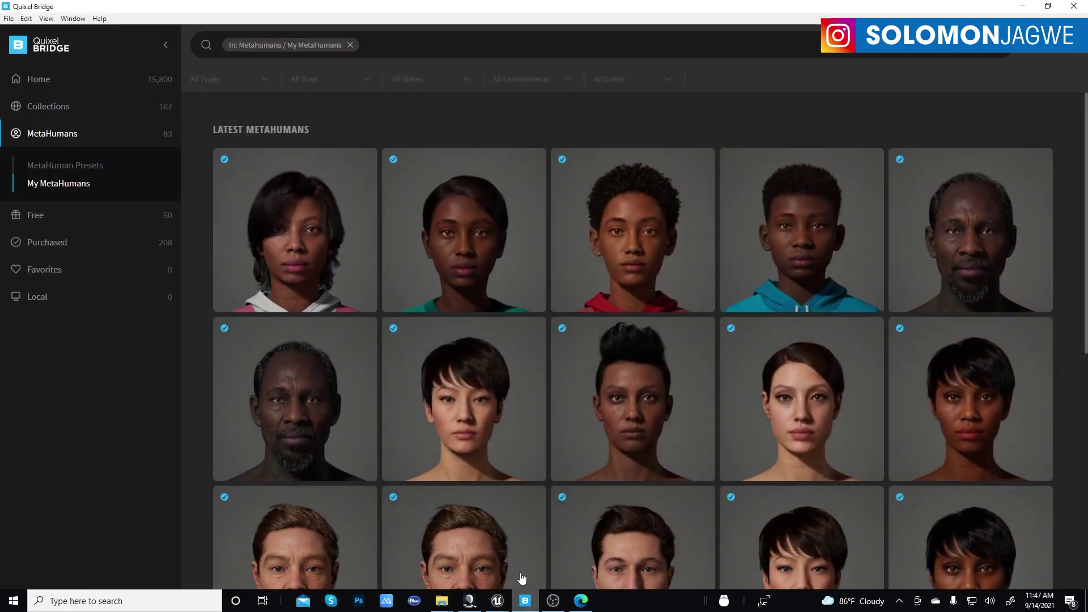
scroll(686, 244, "down", 5)
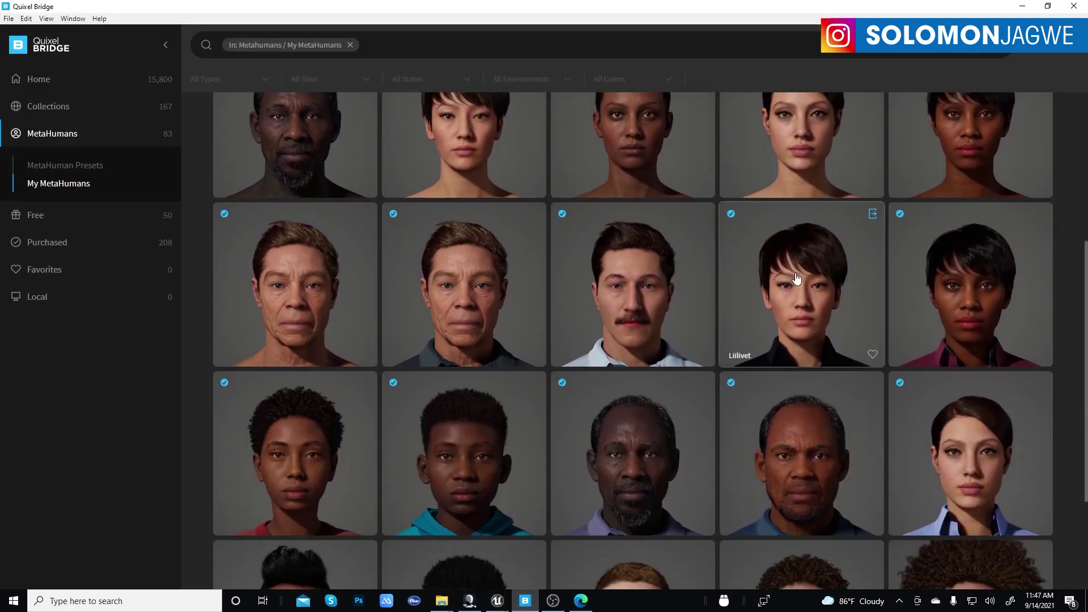
scroll(779, 273, "down", 3)
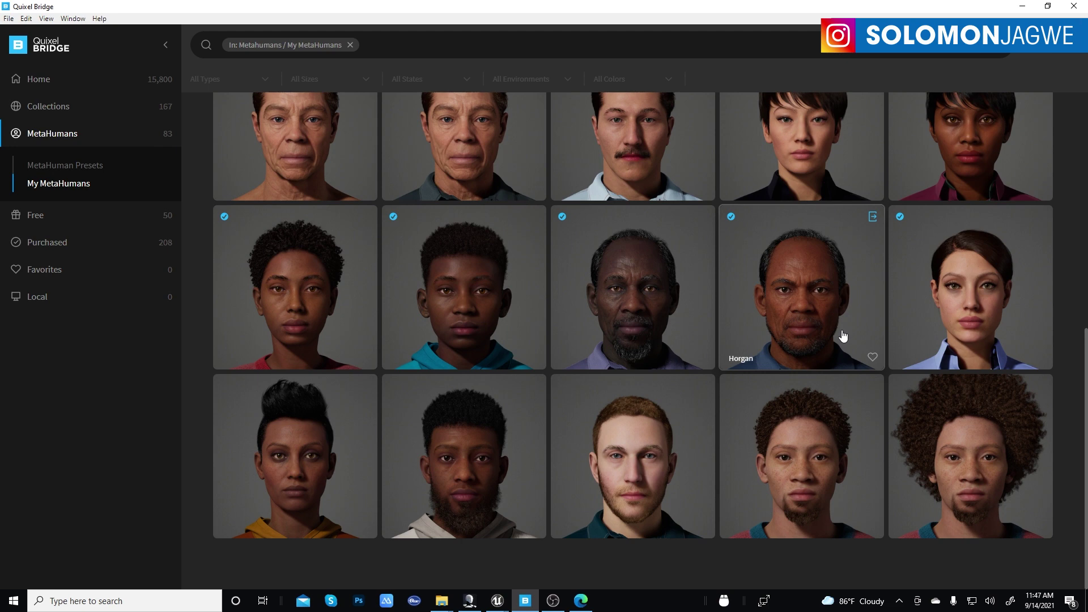
scroll(844, 336, "up", 5)
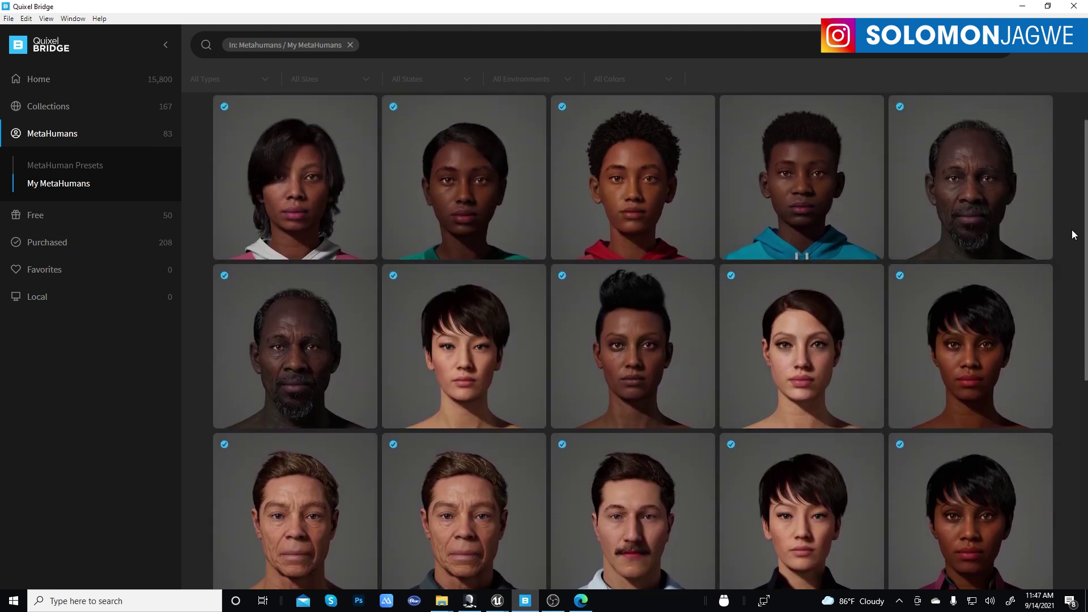
left_click(1023, 7)
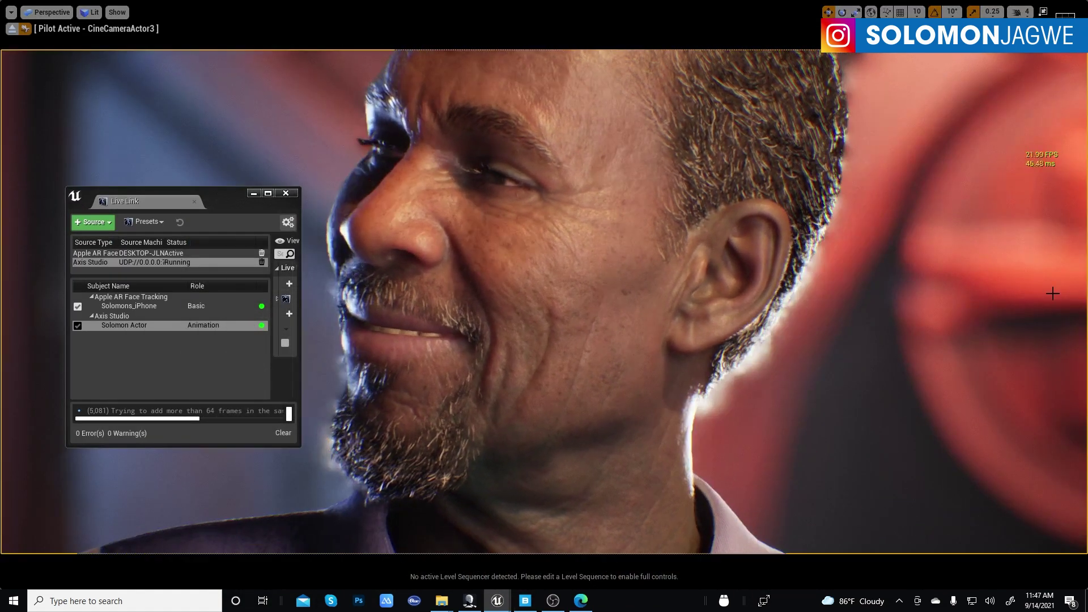